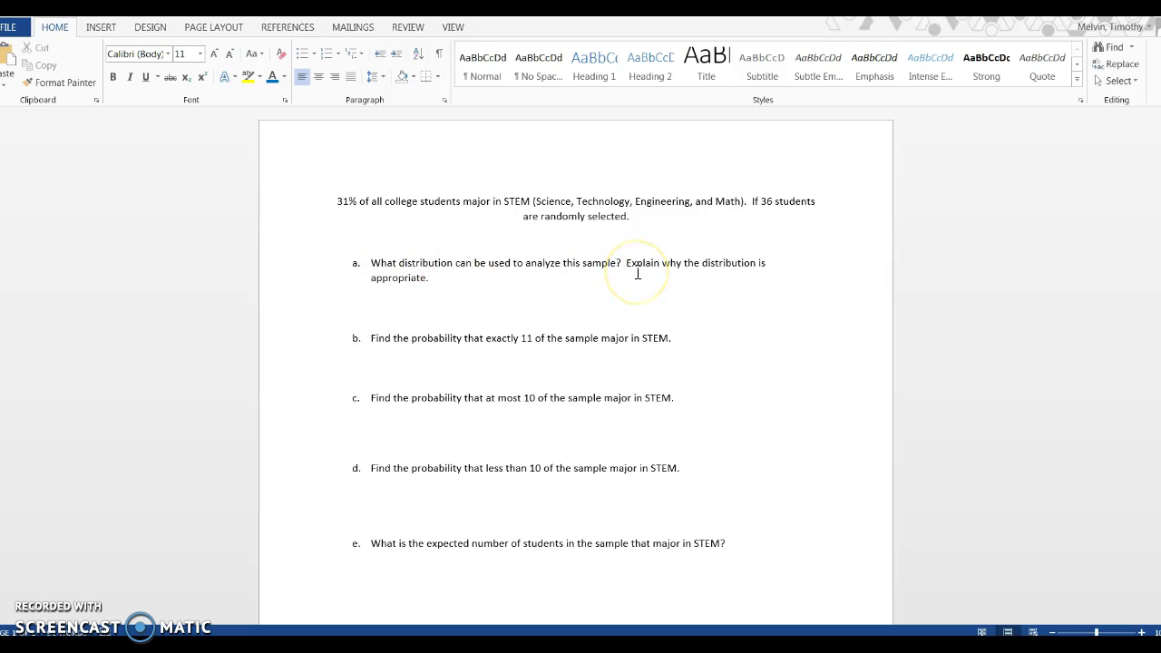
- In blue text, state the binomial distribution applies and give the fixed-trials reason, n = 36
left_click(272, 80)
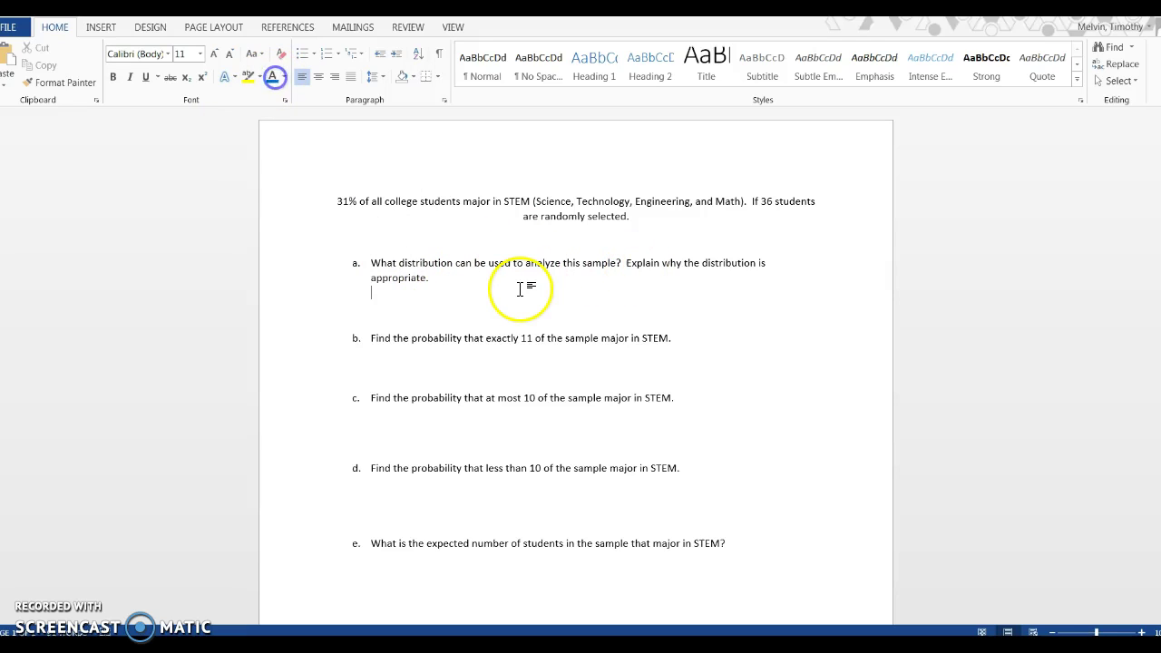
type("We can use the binomial d")
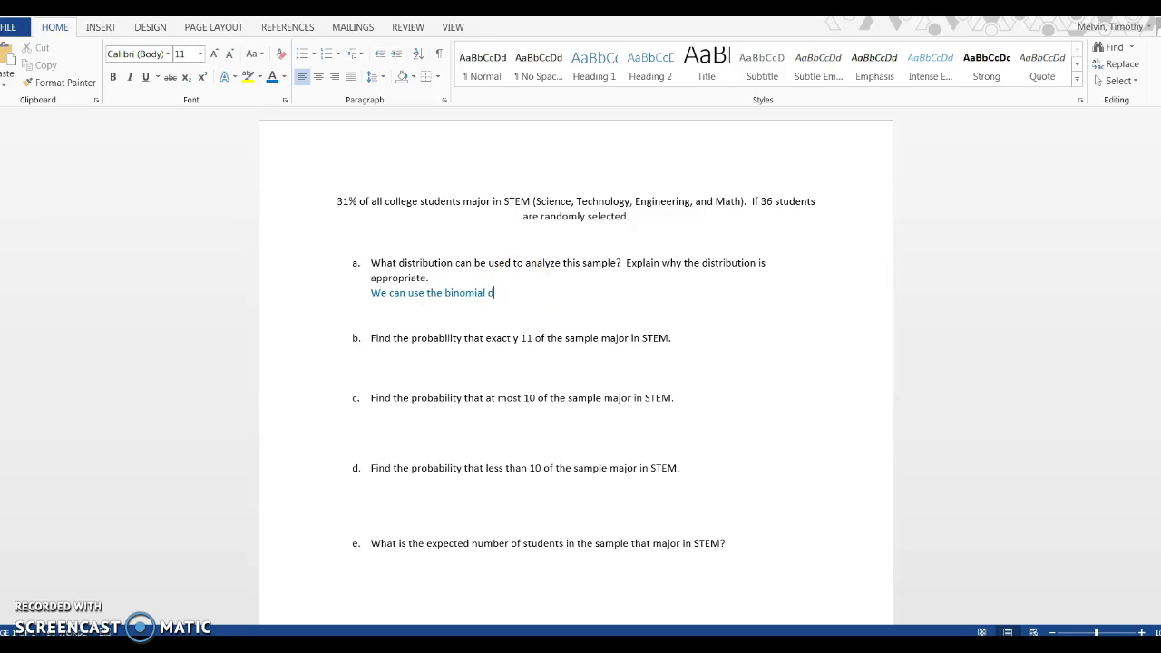
type("istribution. Why?")
key("Return")
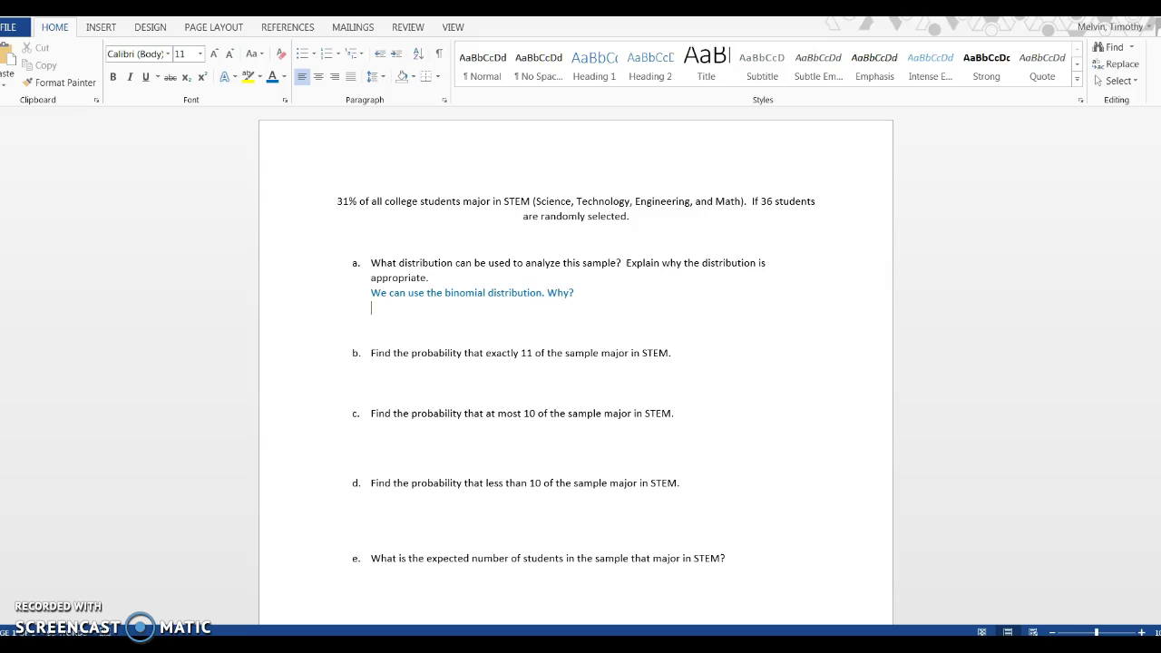
type("There are fixed number of tri")
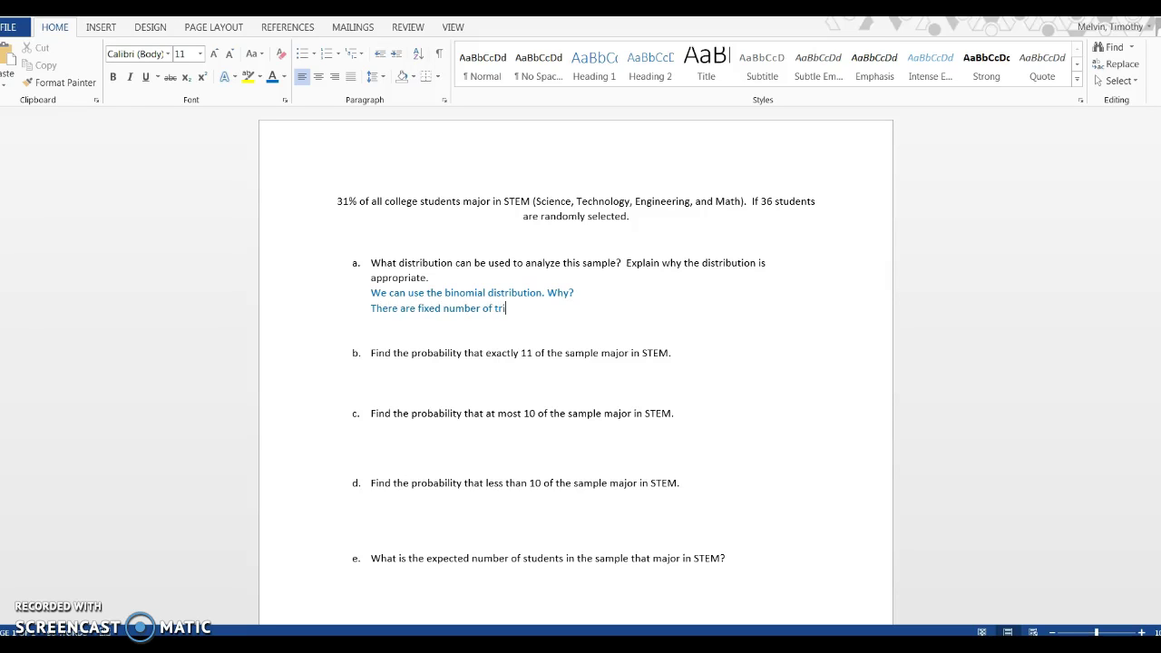
type("als,")
key("alt+equal")
type("n = 36")
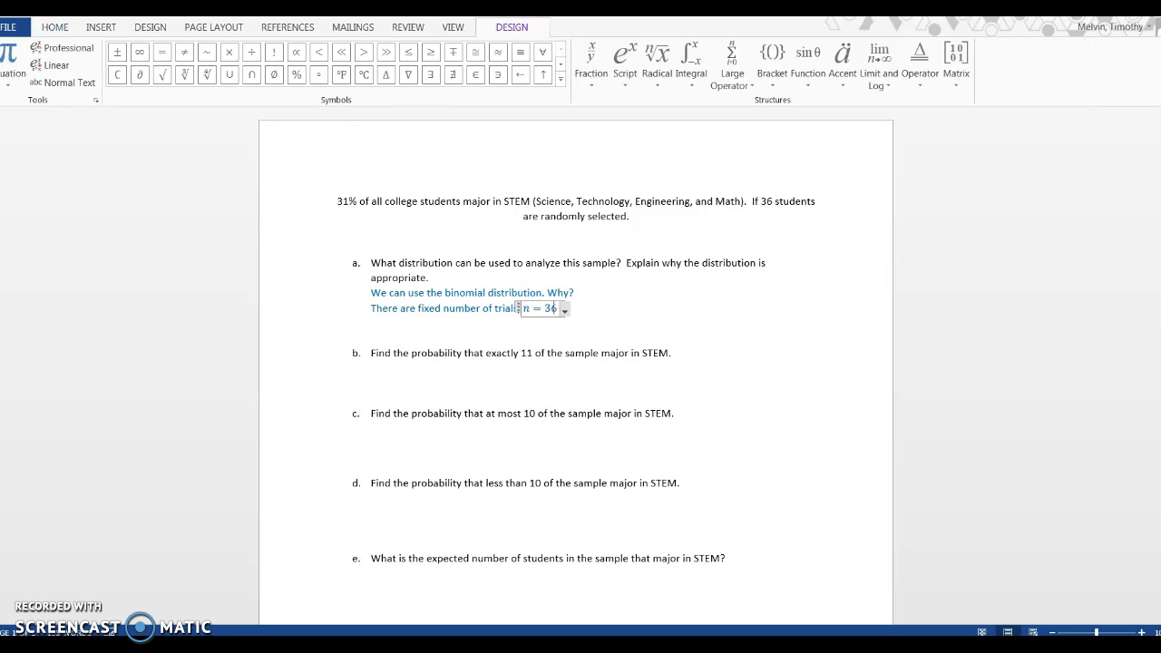
key("Right")
type(", ")
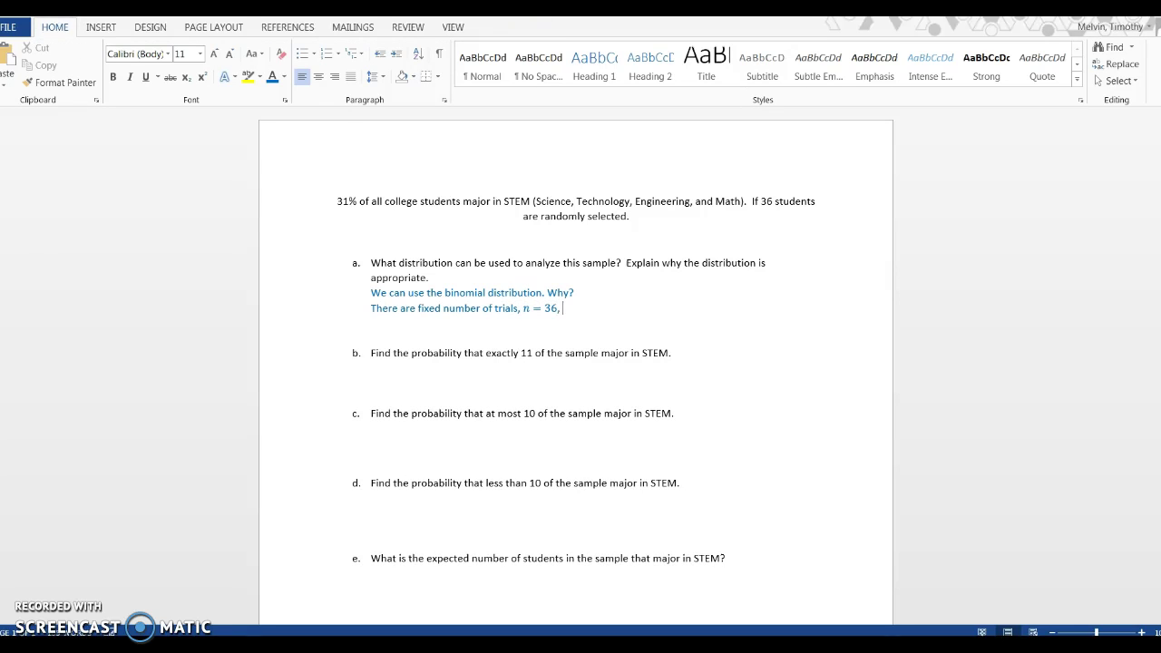
type("where each student in the ample")
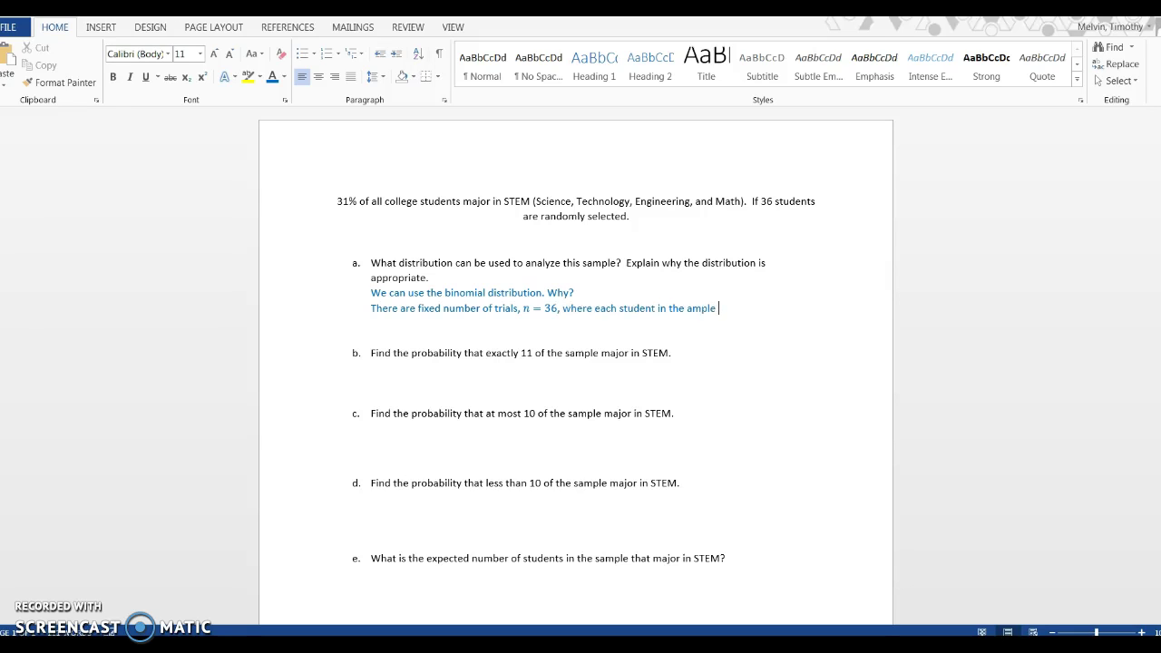
type(" sam")
type(" counts as a trial.")
- Add the two-outcomes reason (STEM major or not) and begin the fixed-probability reason
key("Return")
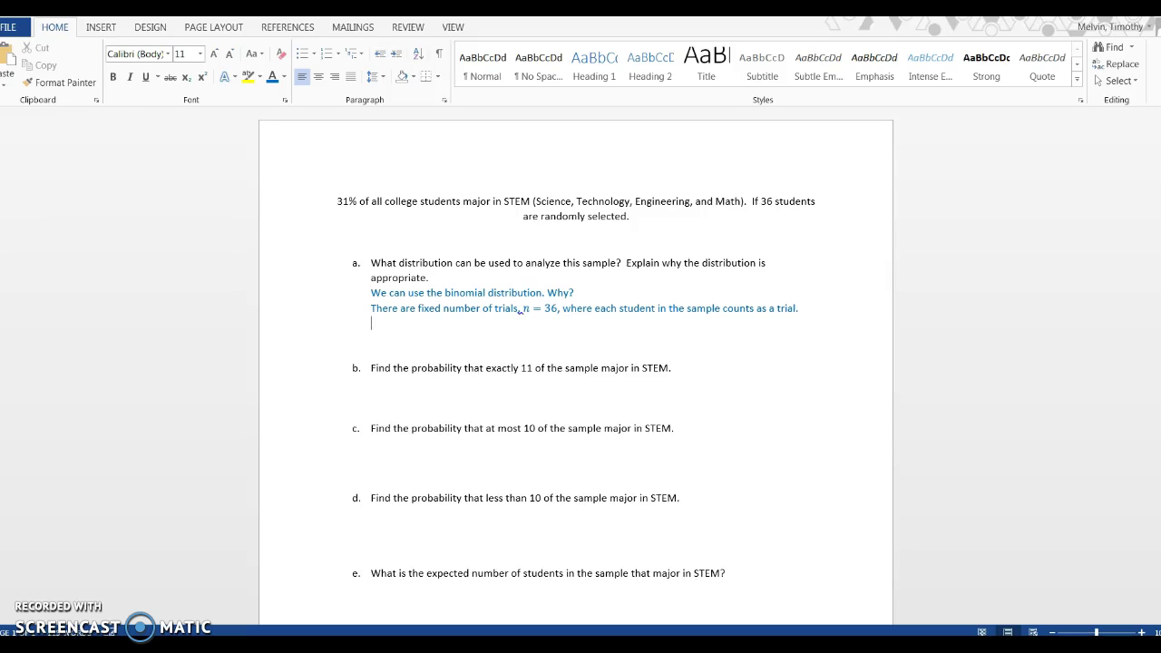
type("There are only two outcomes per trial")
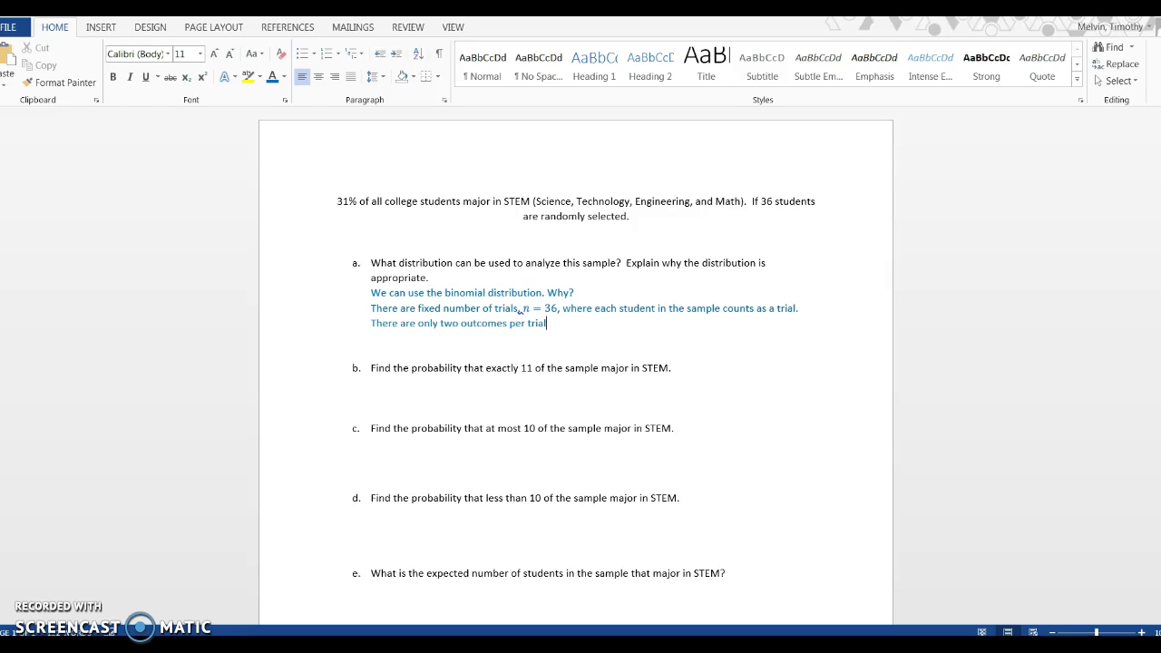
type(": a student is a STEM major or no")
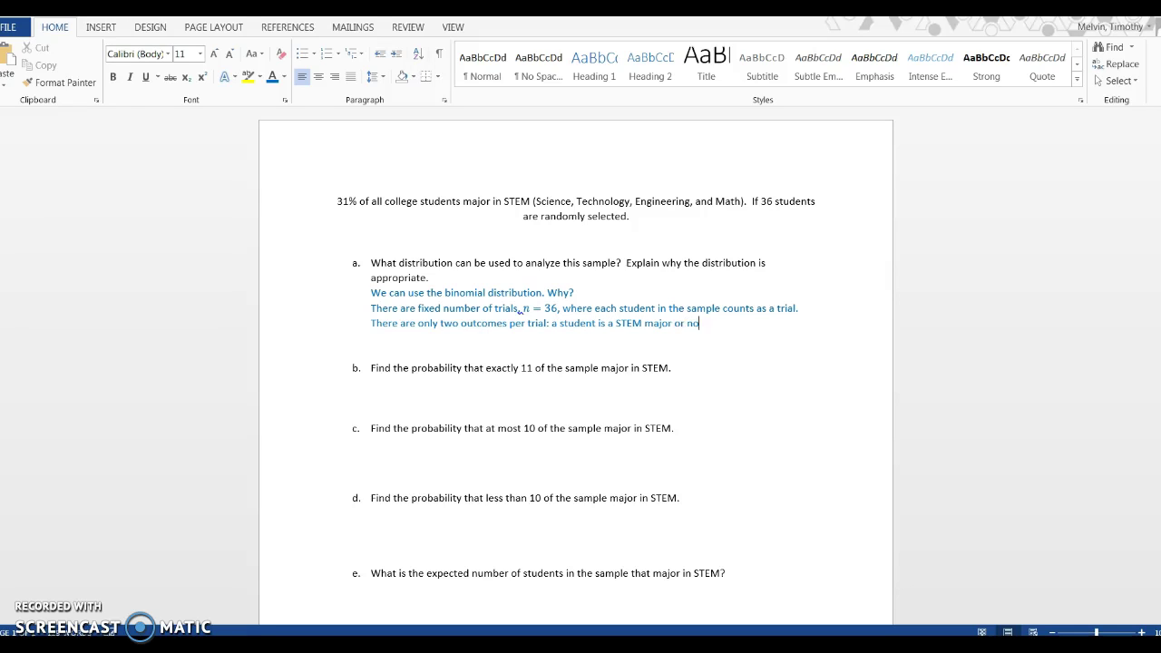
type("t a STEM major.")
key("Return")
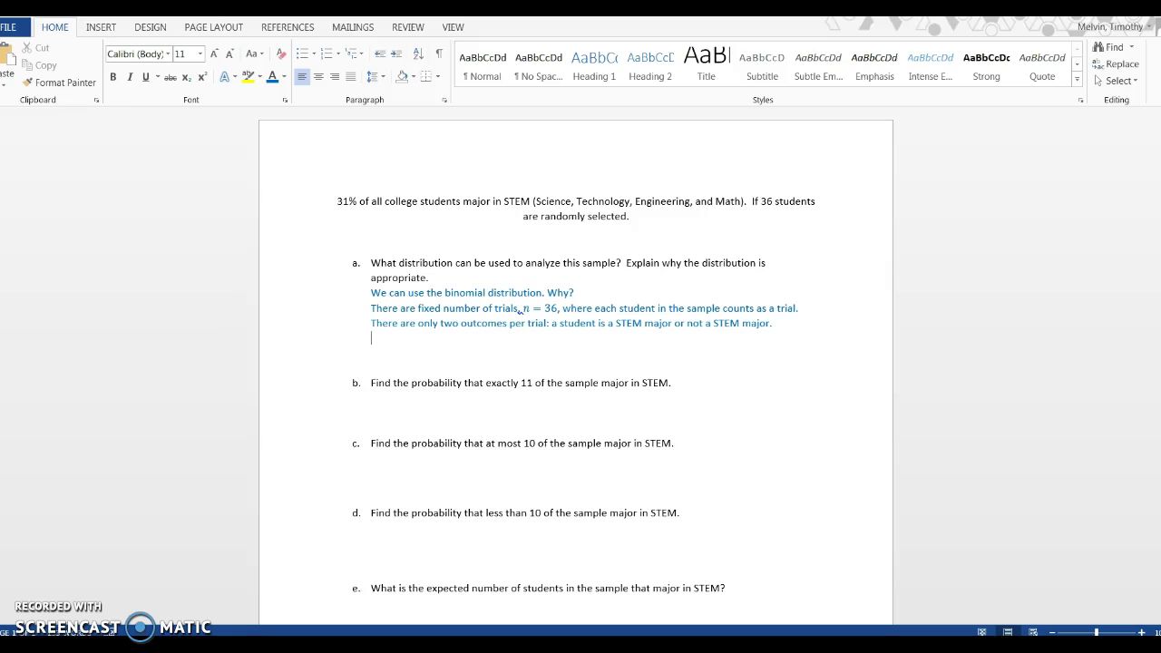
type("There is a fixed probability th")
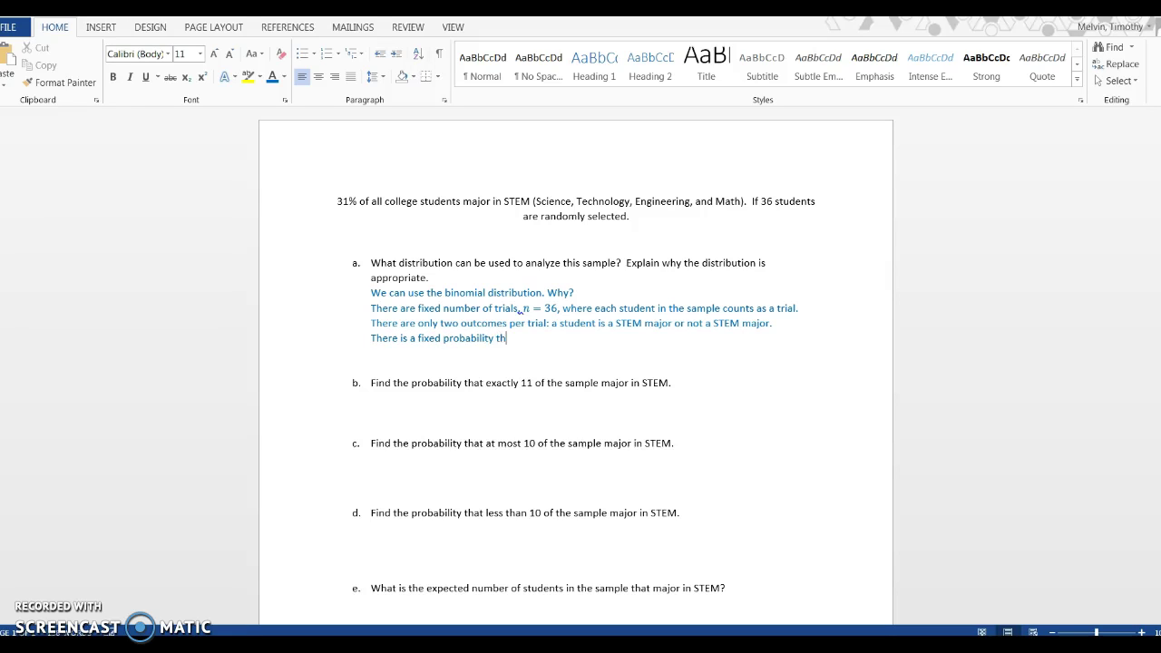
- Complete the fixed-probability reason with p = 0.31 and add the independent-trials reason
key("BackSpace")
key("BackSpace")
key("BackSpace")
type("of success for each trial,")
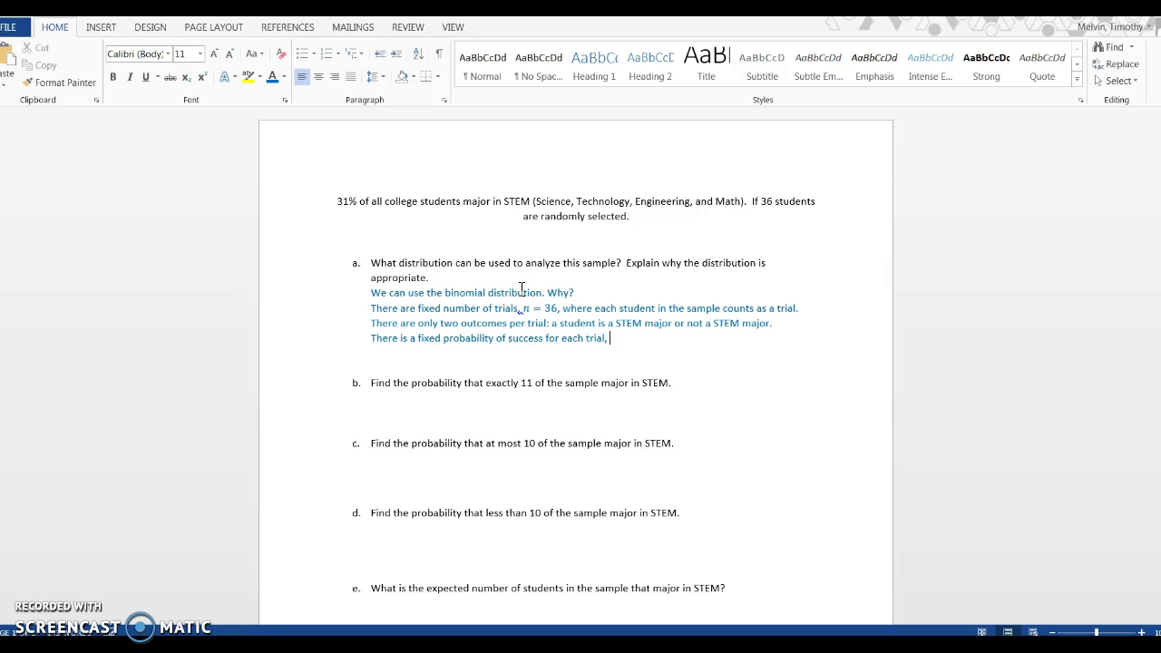
key("alt+equal")
type("p = ")
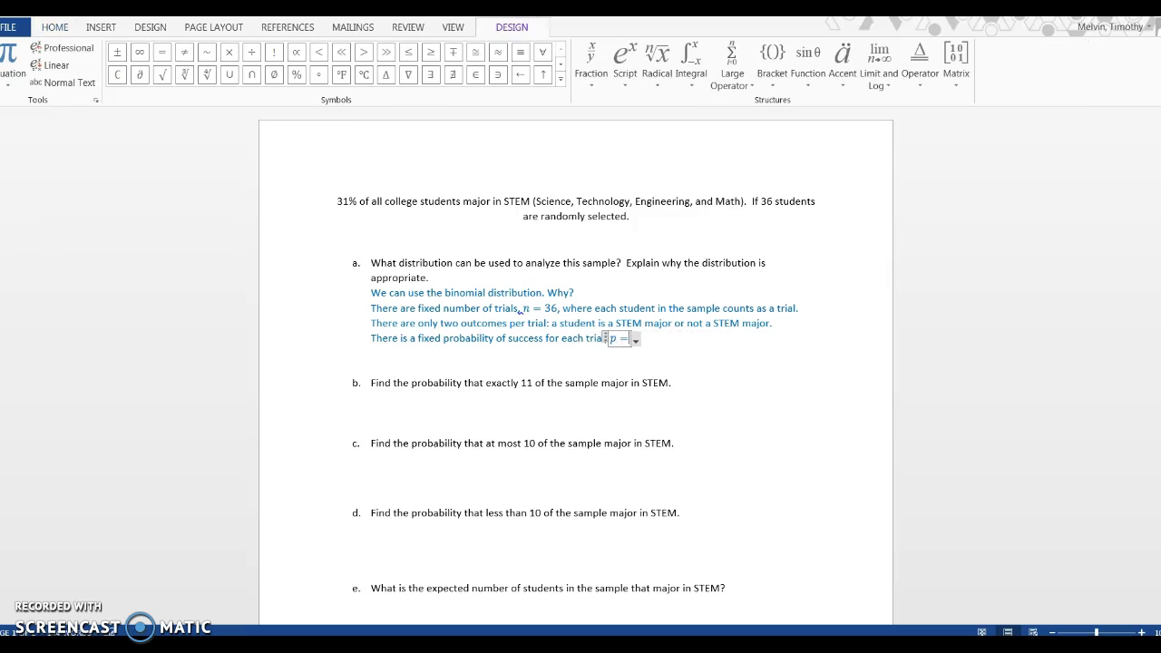
type("0.31")
key("Right")
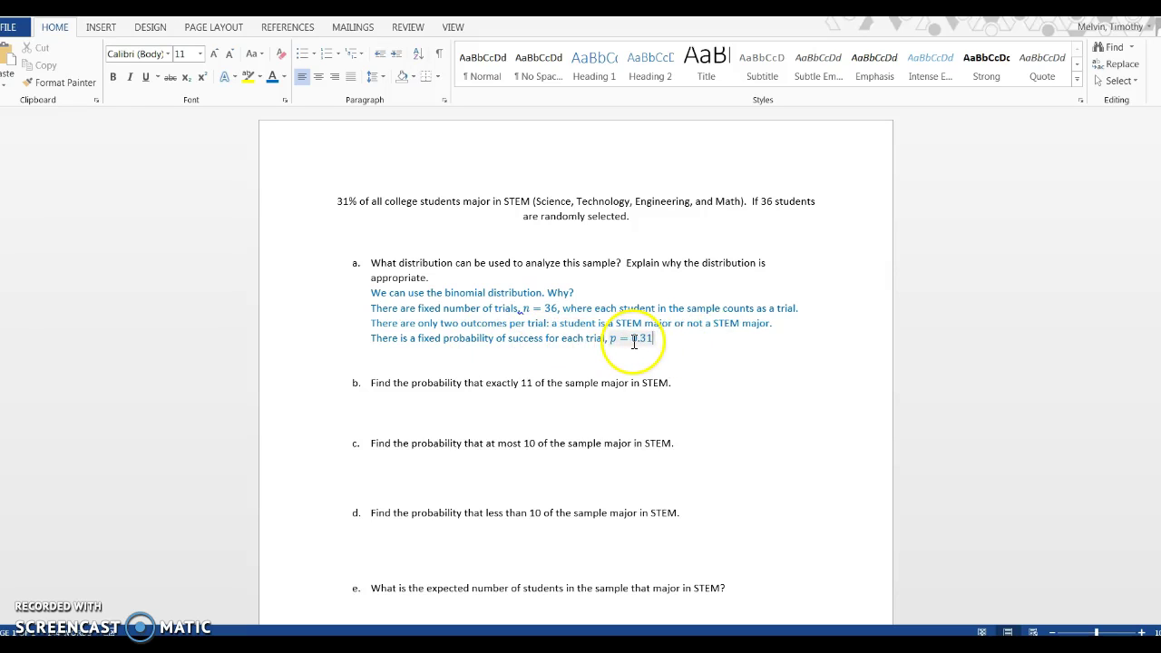
left_click(700, 340)
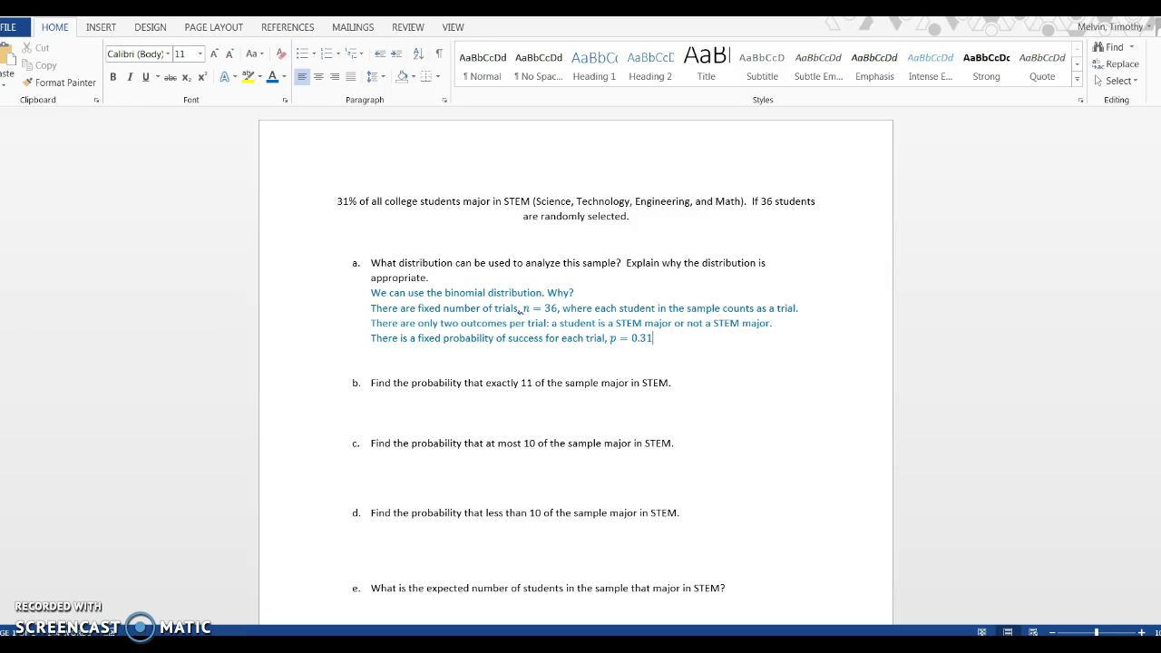
key("Return")
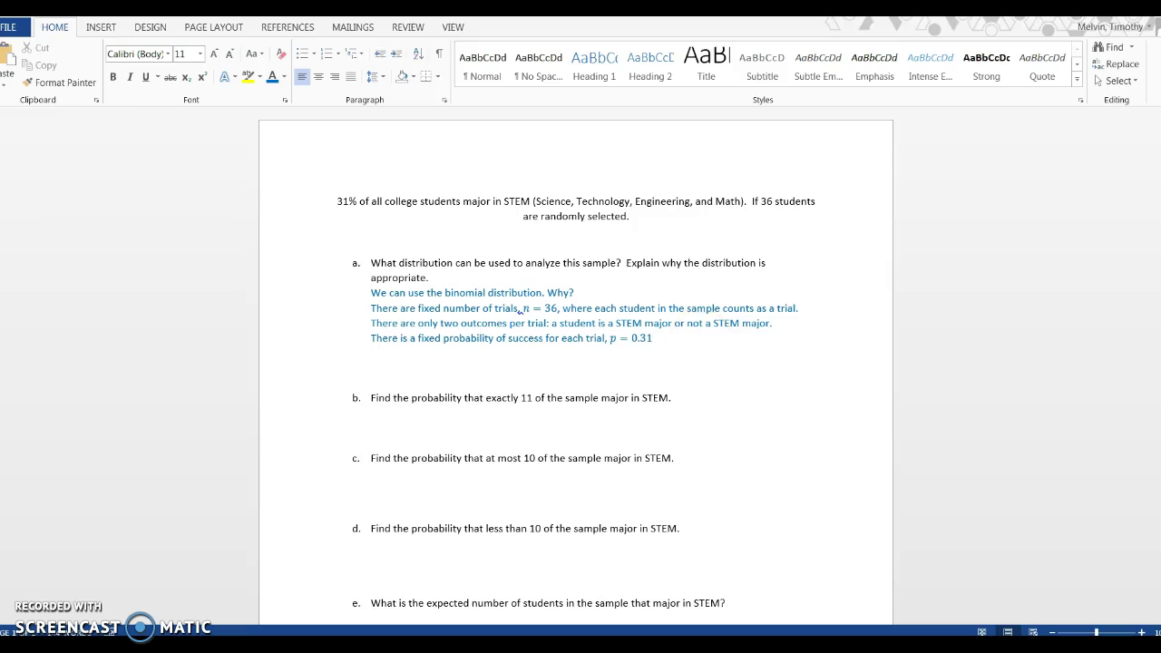
type("The trials are independent,")
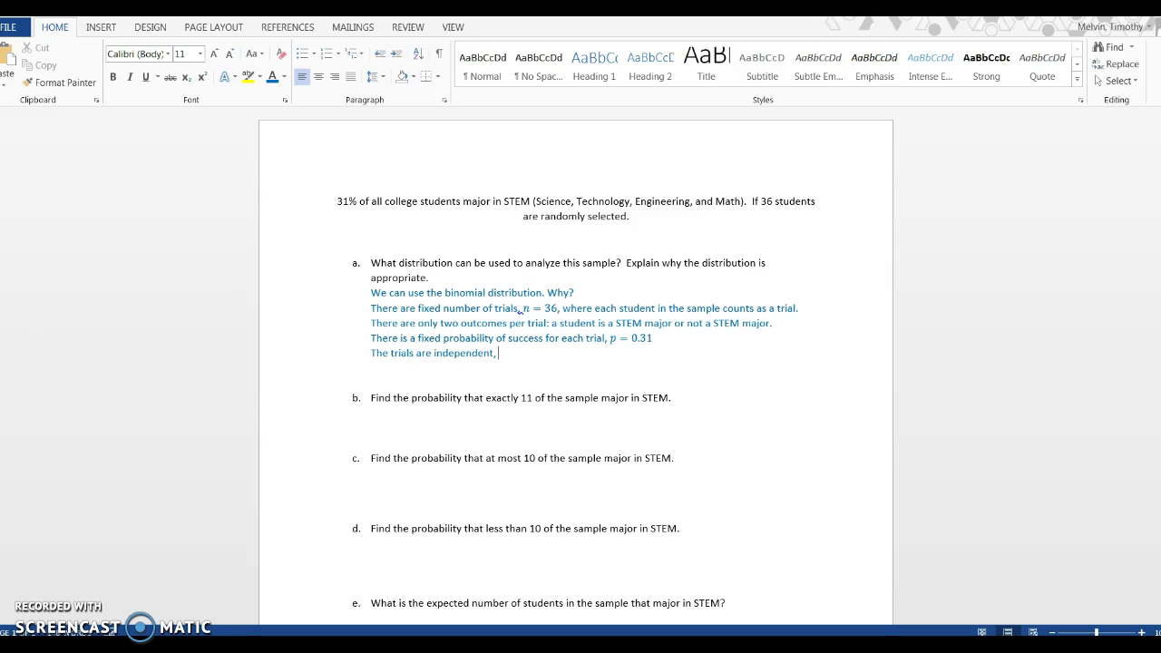
type(" which we assume is true if w")
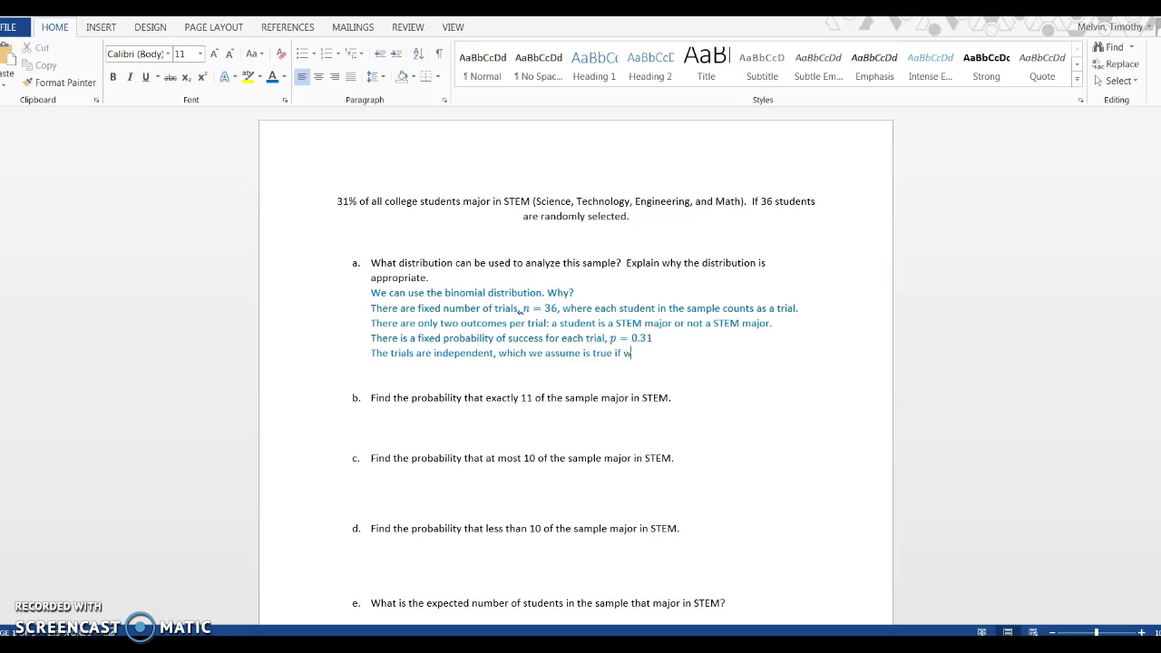
type("e have a true random sample.")
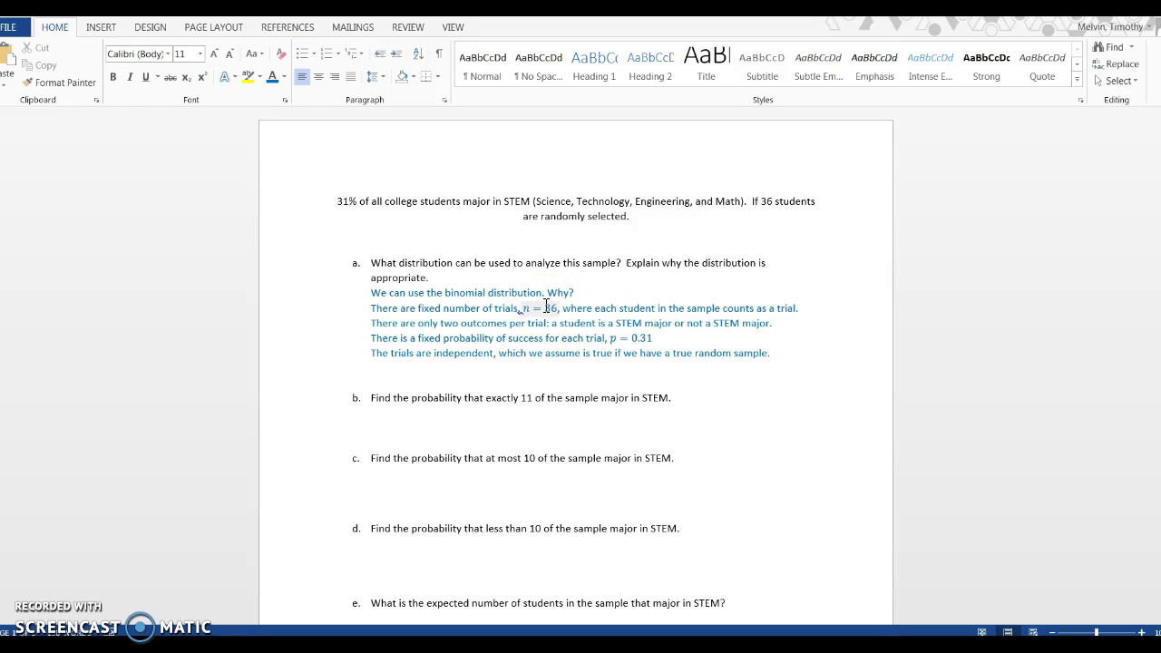
- Turn all four reasons into dash-bulleted list items
left_click(371, 309)
key("Tab")
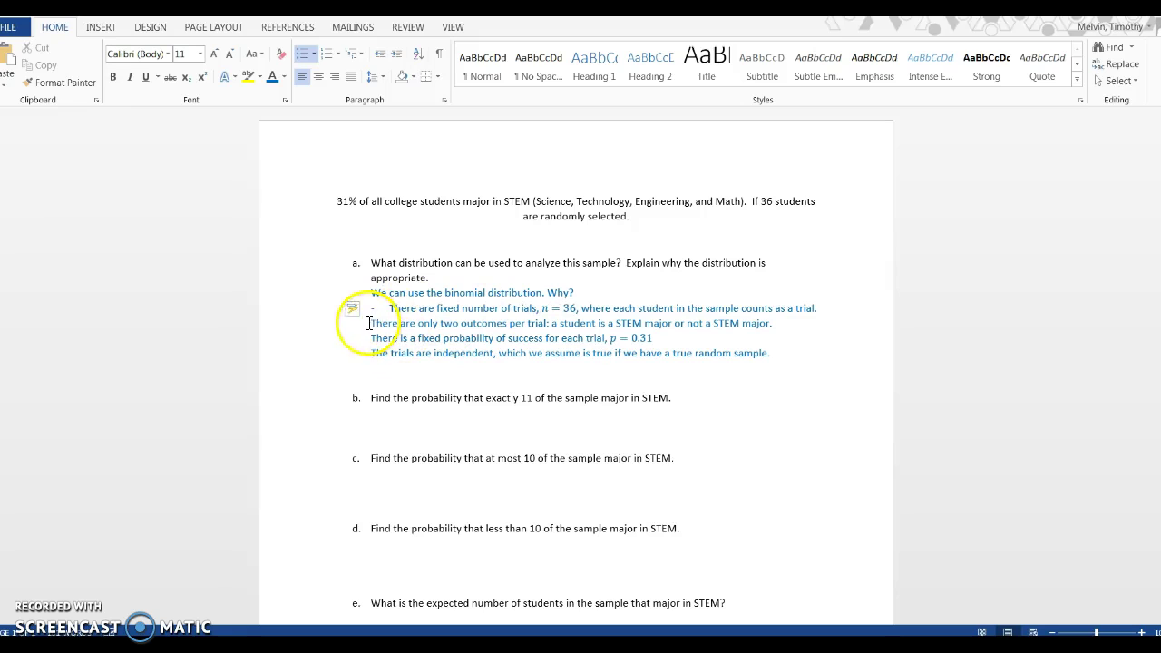
left_click(370, 323)
key("Tab")
left_click(372, 334)
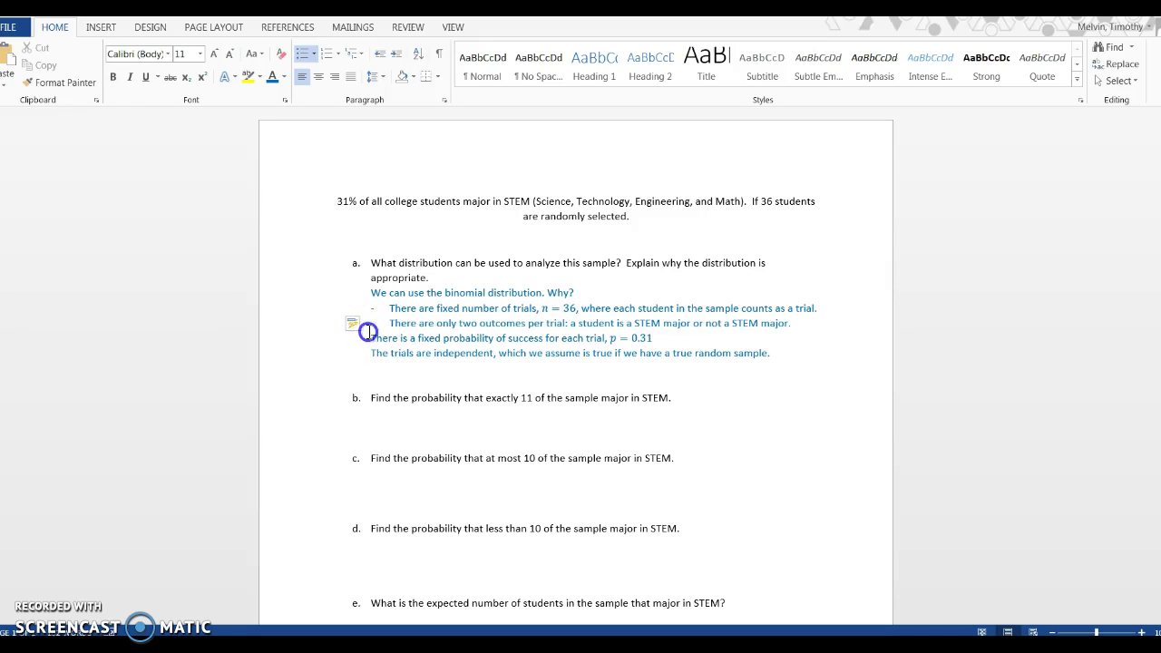
key("Tab")
left_click(375, 352)
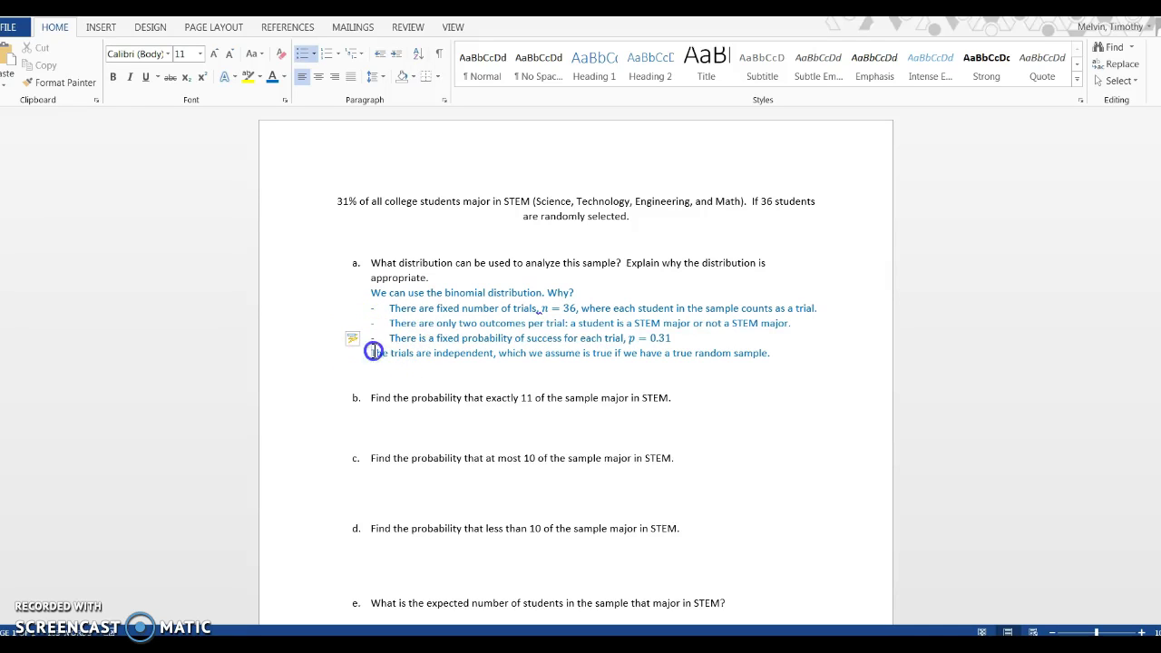
key("Tab")
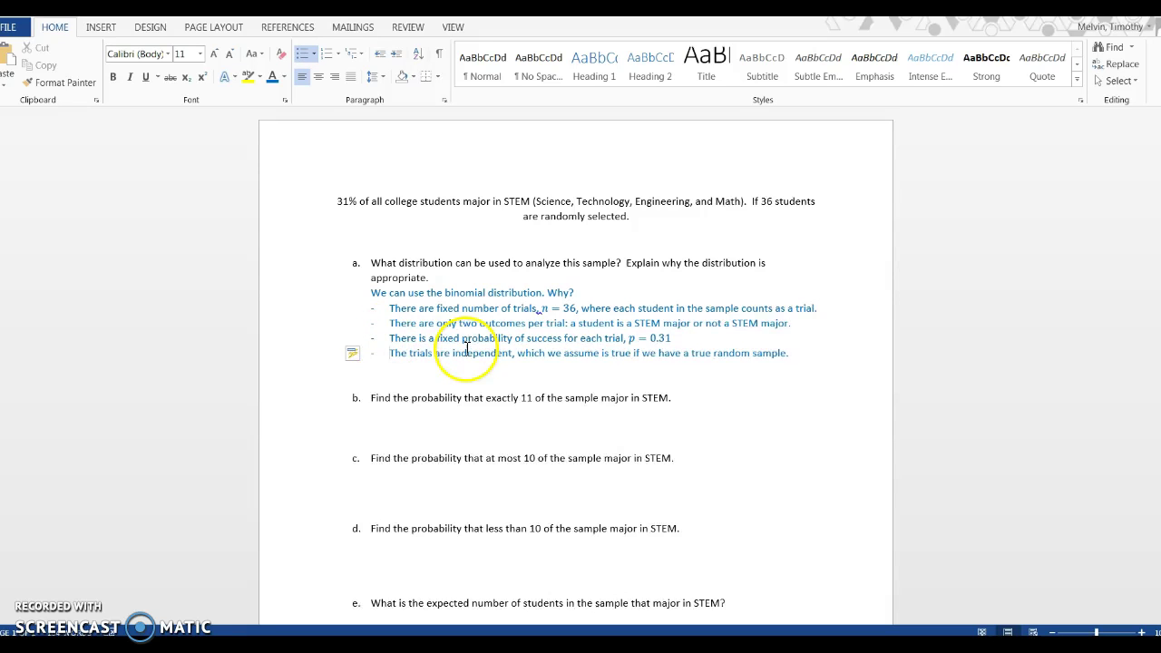
- Open GeoGebra's Probability Calculator from the views list
scroll(382, 353, "down", 1)
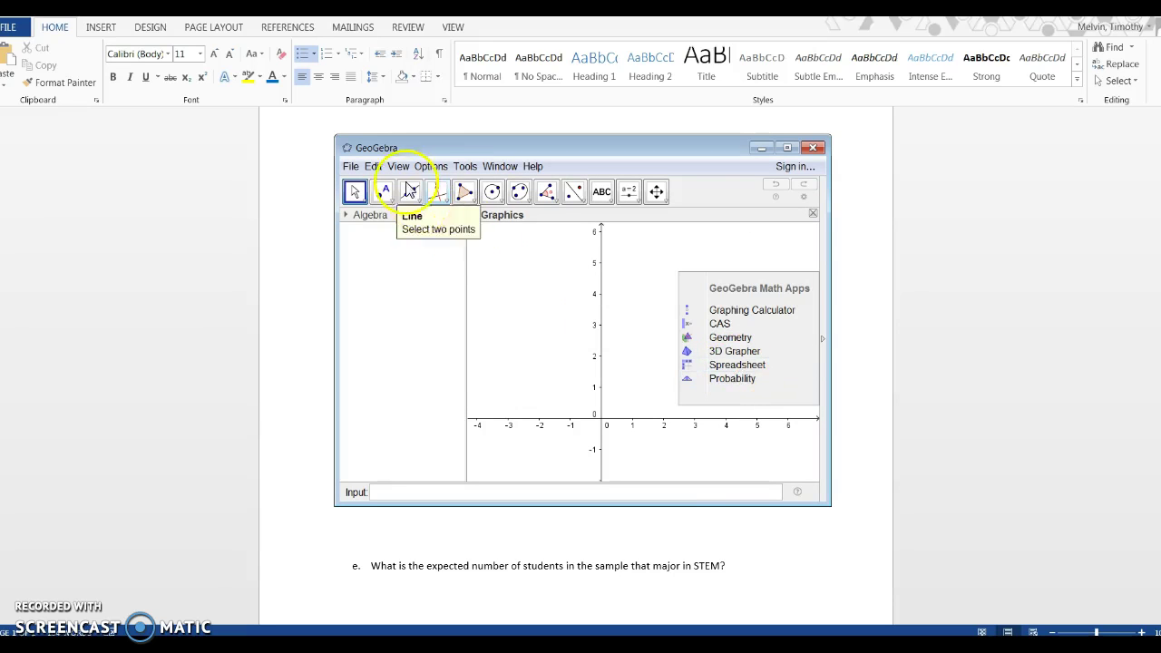
left_click(400, 167)
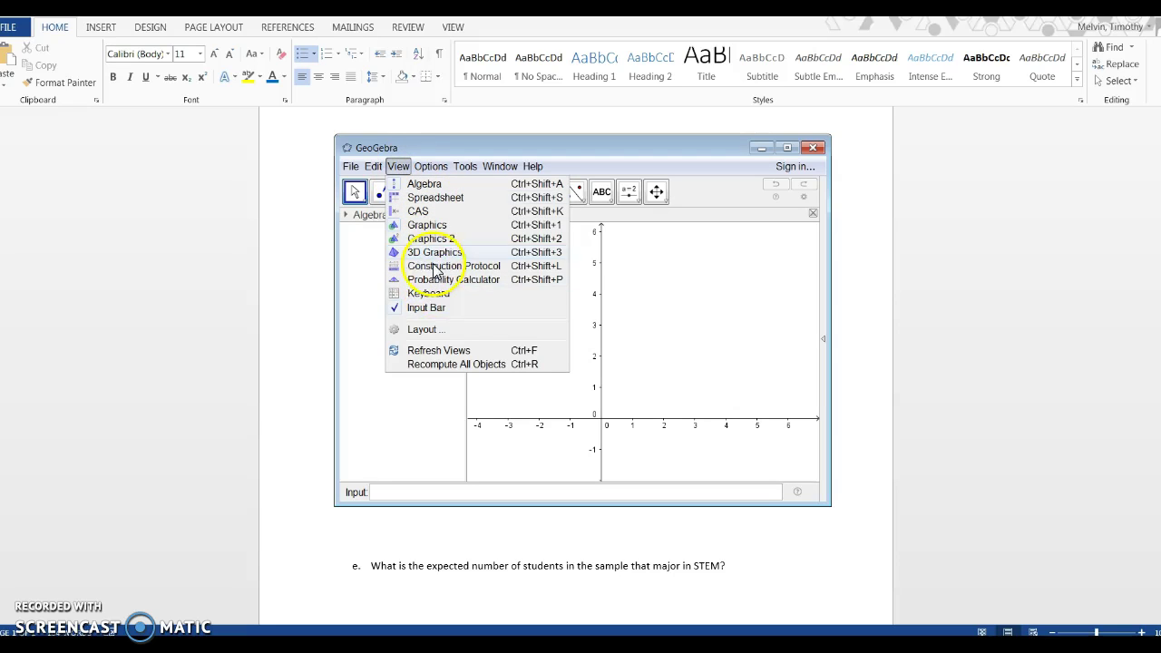
left_click(458, 281)
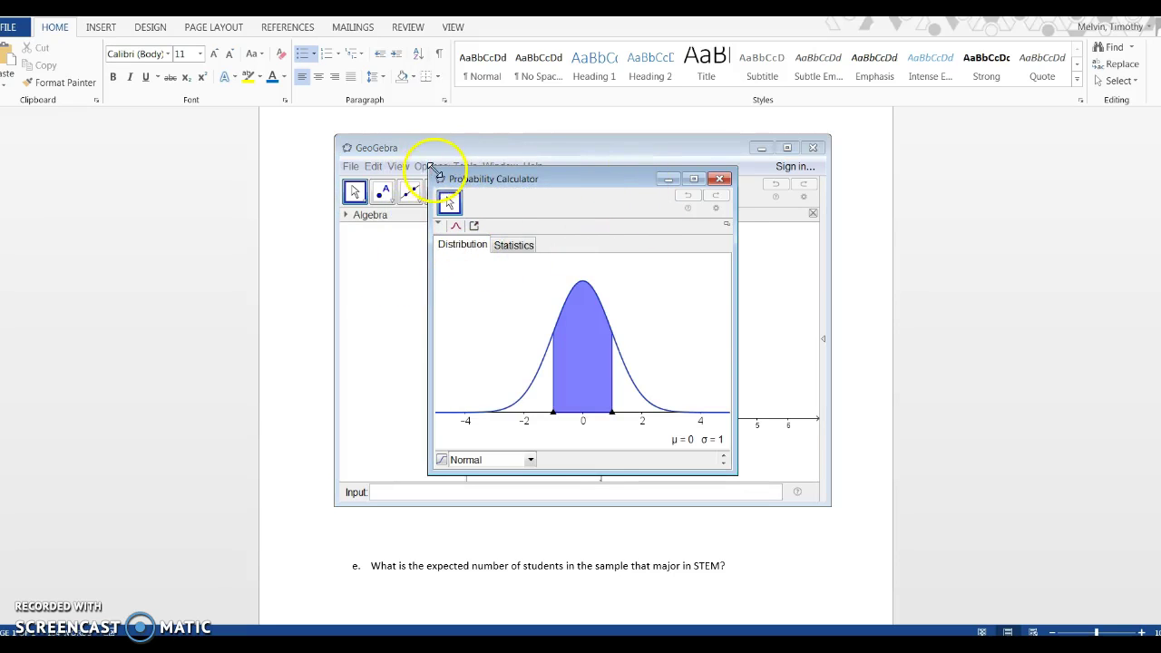
- Enlarge the calculator window and switch its distribution from Normal to Binomial
left_click_drag(433, 169, 227, 167)
left_click_drag(735, 475, 910, 533)
left_click_drag(625, 181, 547, 137)
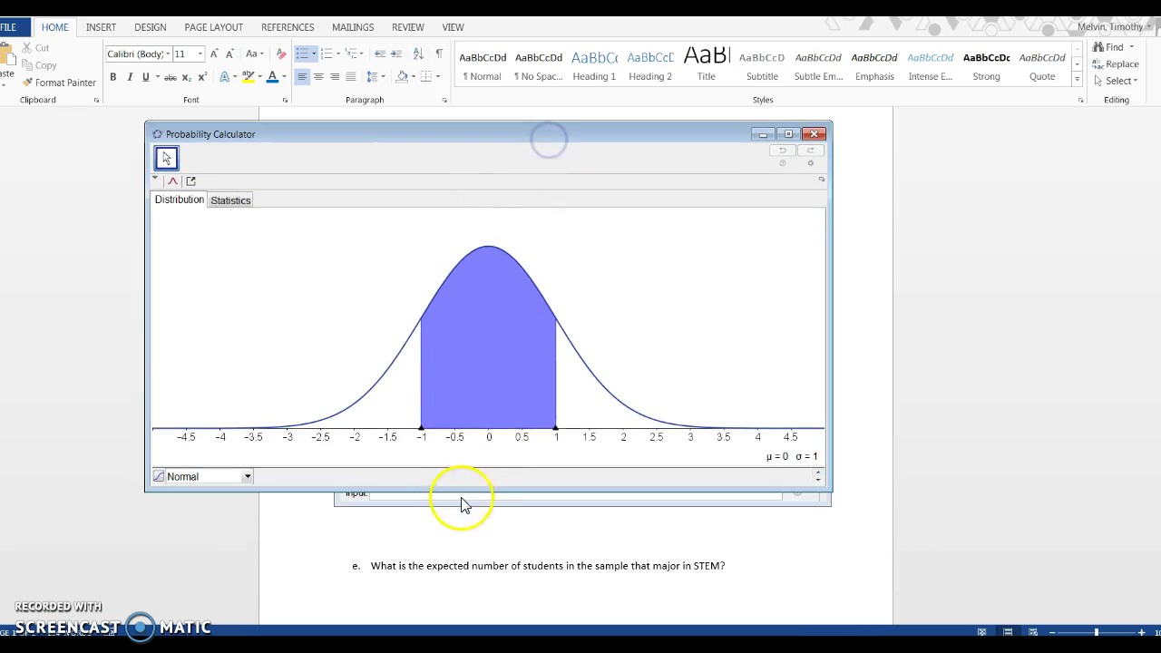
left_click_drag(457, 490, 482, 457)
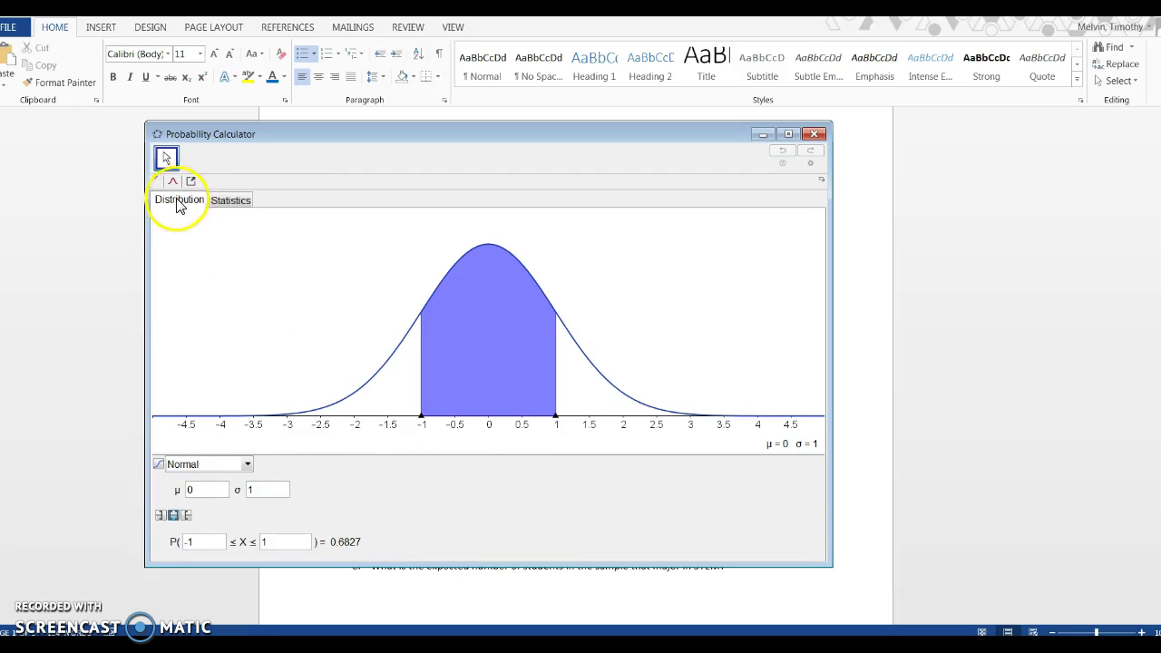
left_click(248, 465)
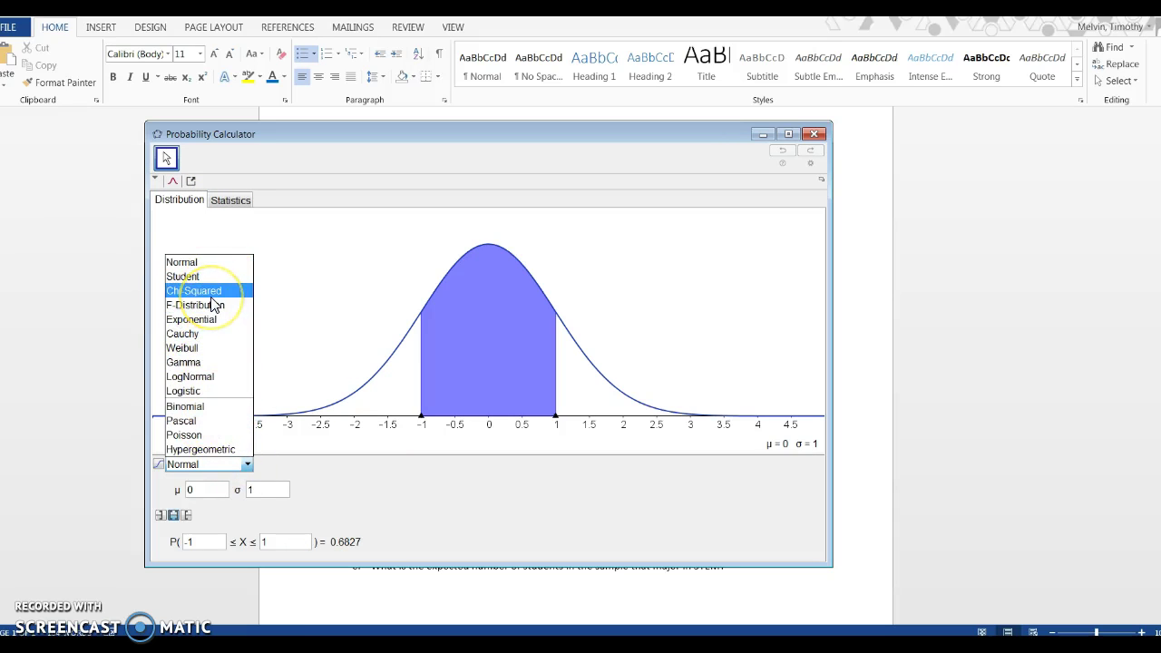
left_click(197, 413)
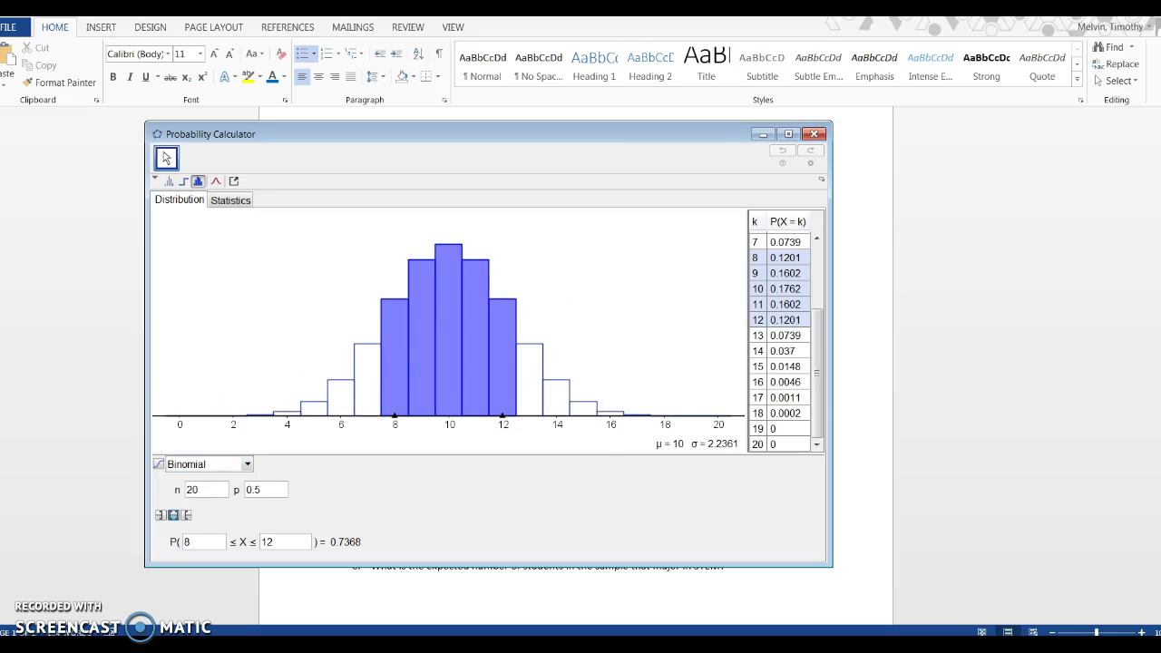
- Set the binomial parameters to n = 36 trials and success probability p = 0.31
left_click(447, 257)
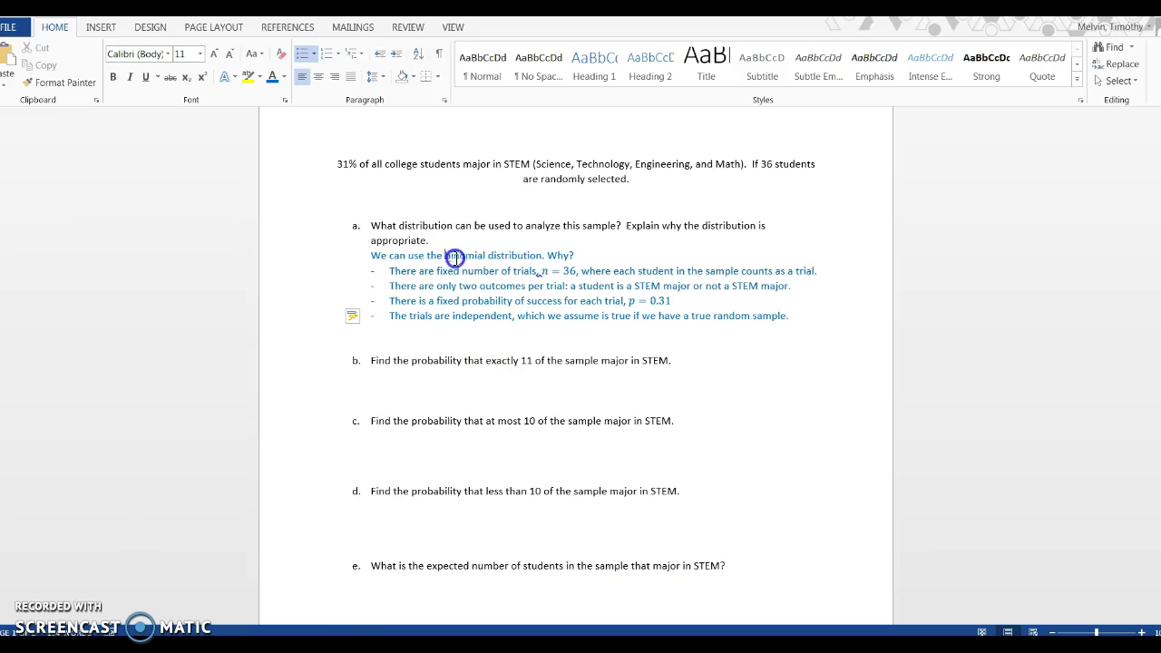
left_click_drag(446, 258, 537, 258)
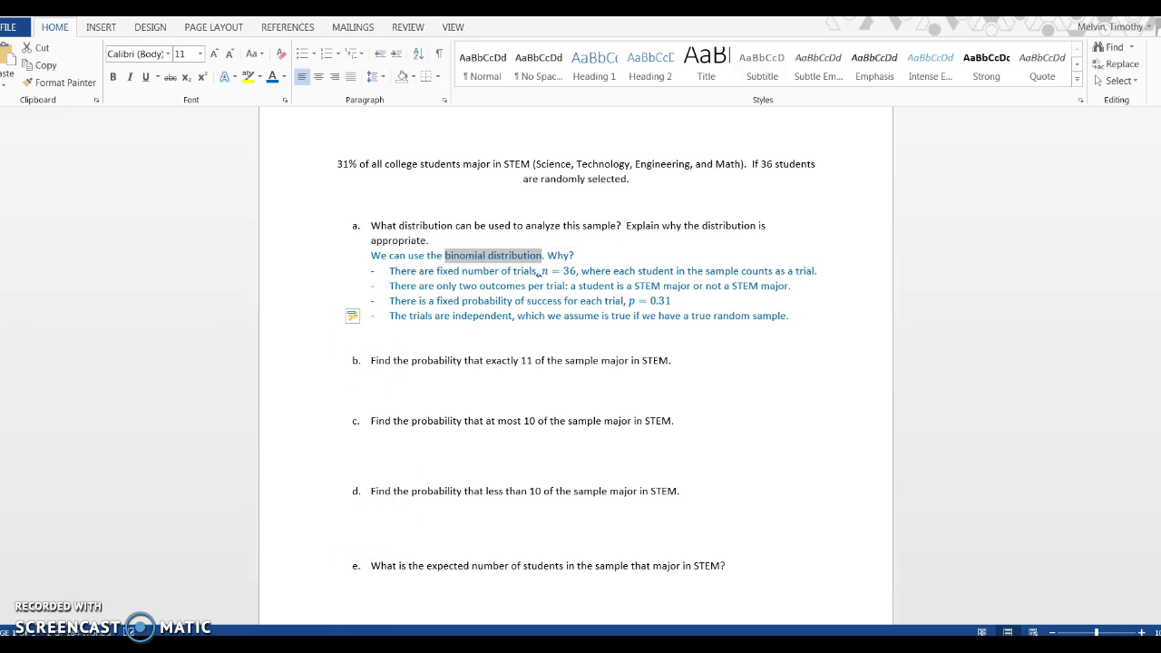
key("alt+Tab")
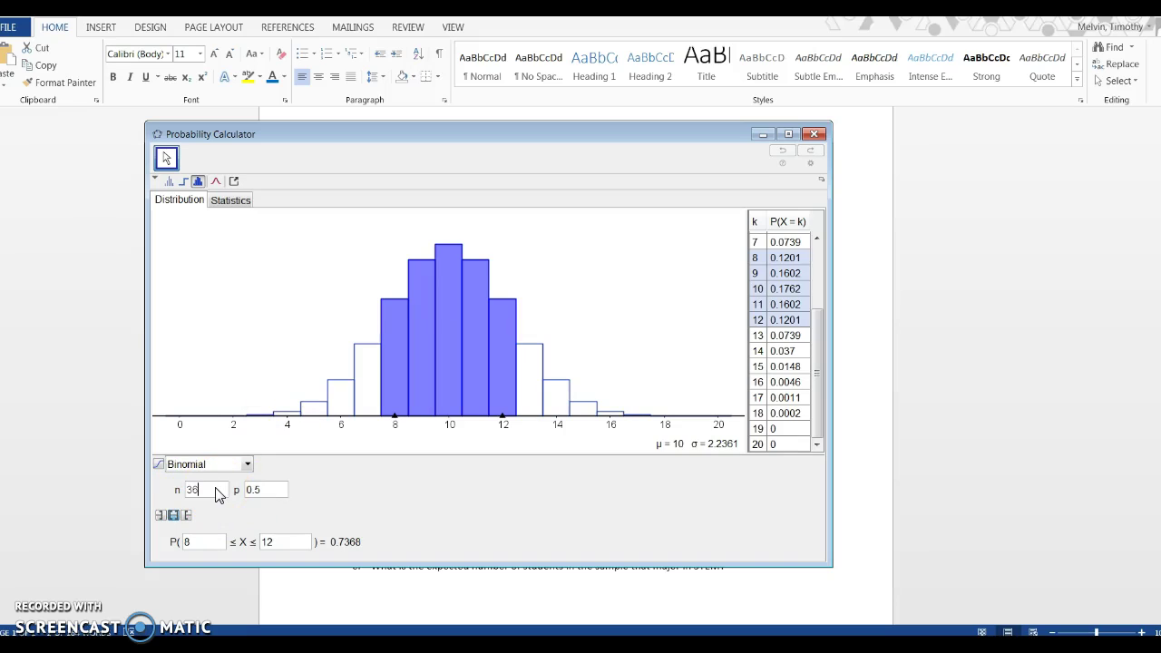
left_click(272, 490)
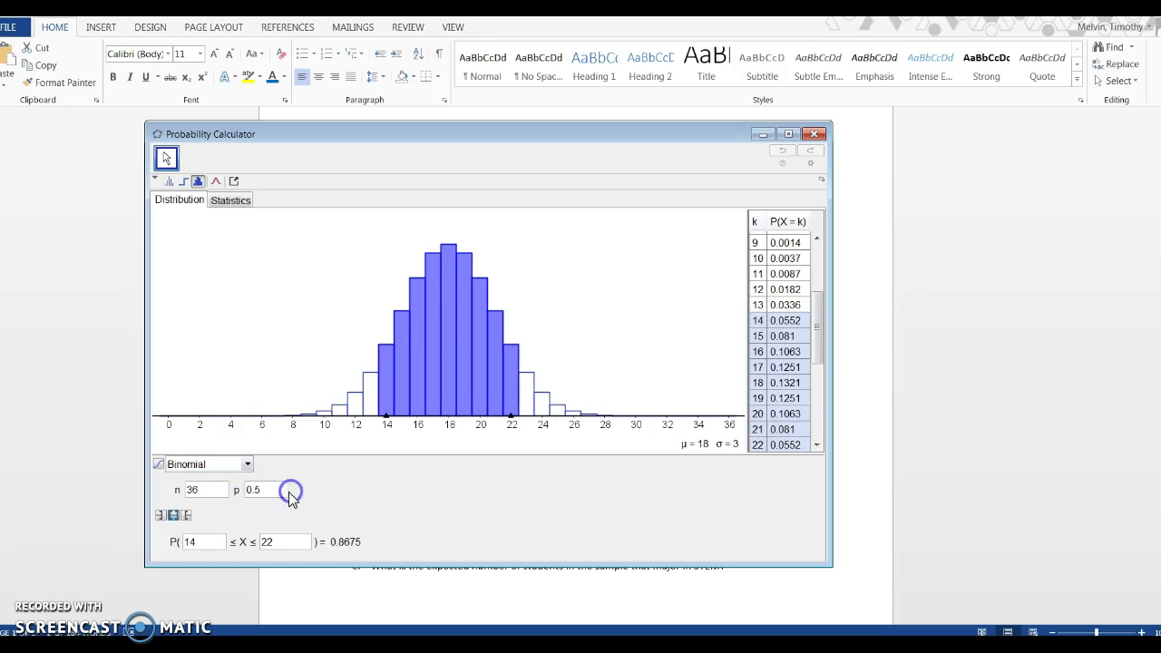
double_click(270, 491)
type("0.31")
key("Return")
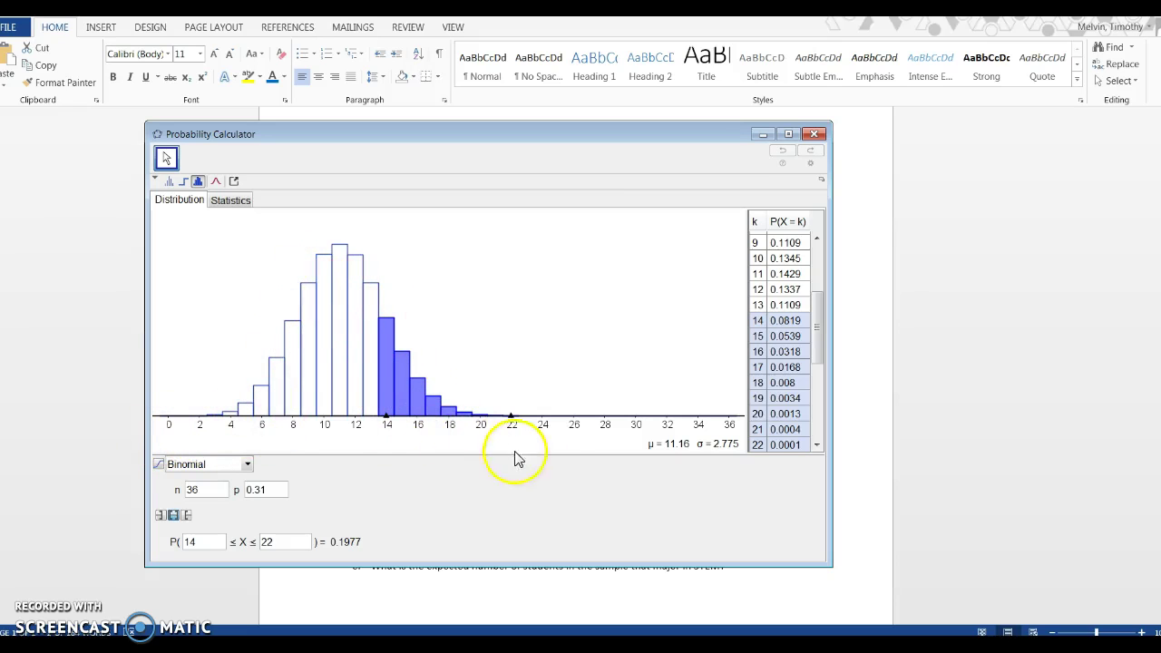
- Return to the Word worksheet at questions b–e
left_click_drag(819, 313, 819, 273)
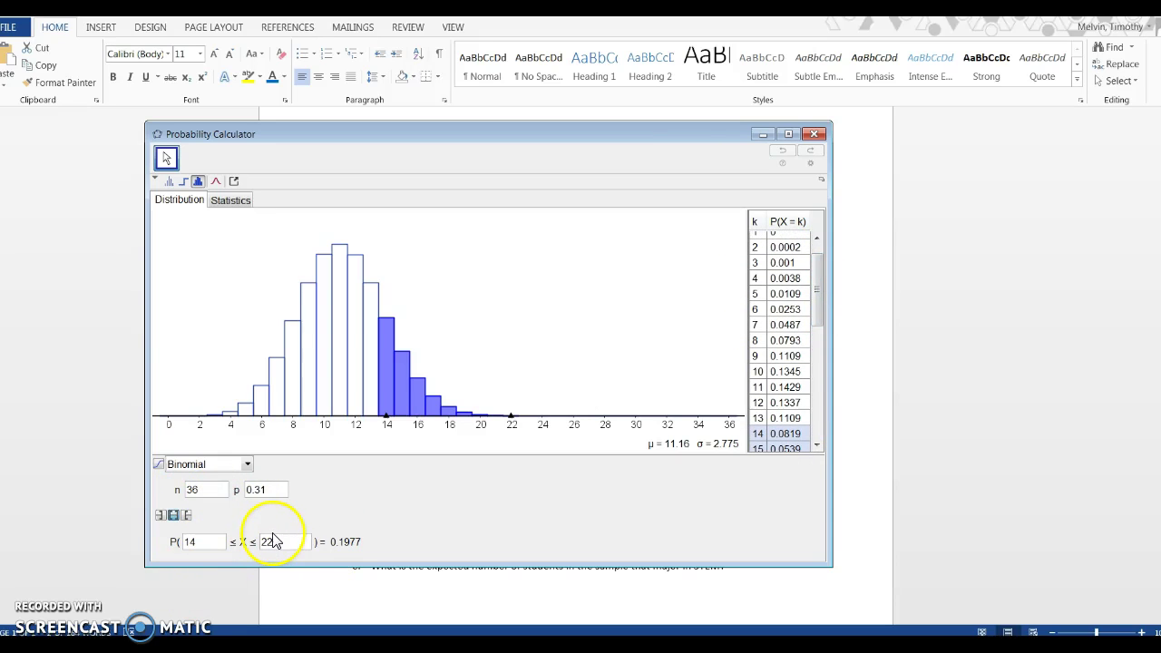
key("alt+Tab")
left_click(444, 401)
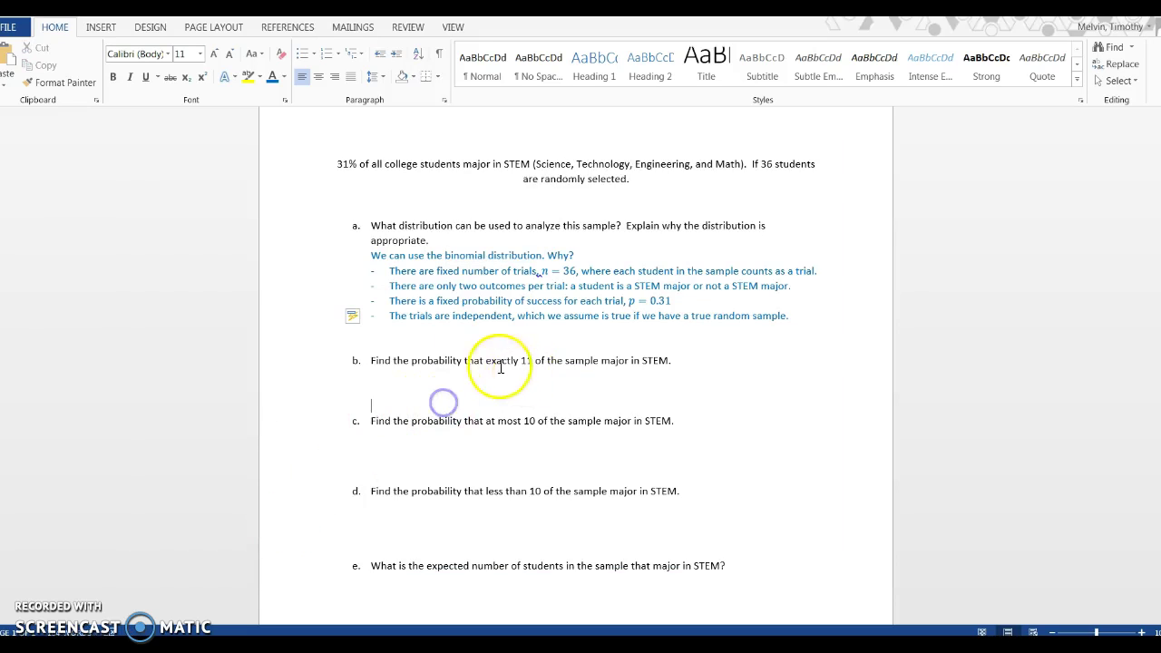
- Insert the equation P(X = 11) = on the blank line under question b
left_click(459, 390)
key("alt+equal")
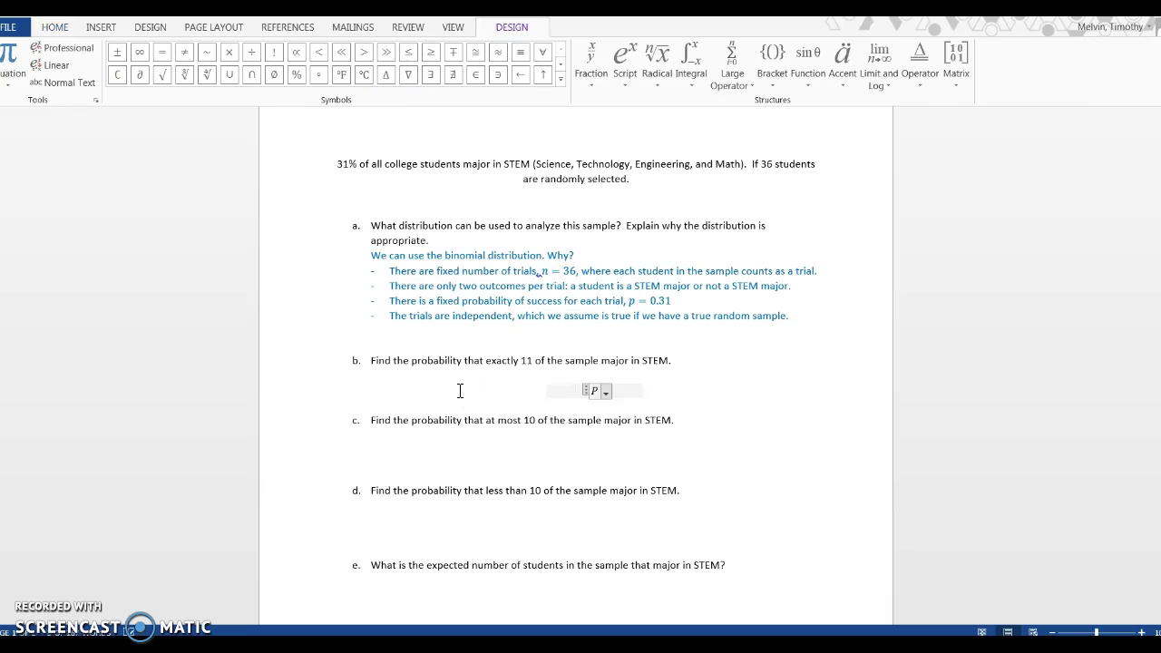
type("P")
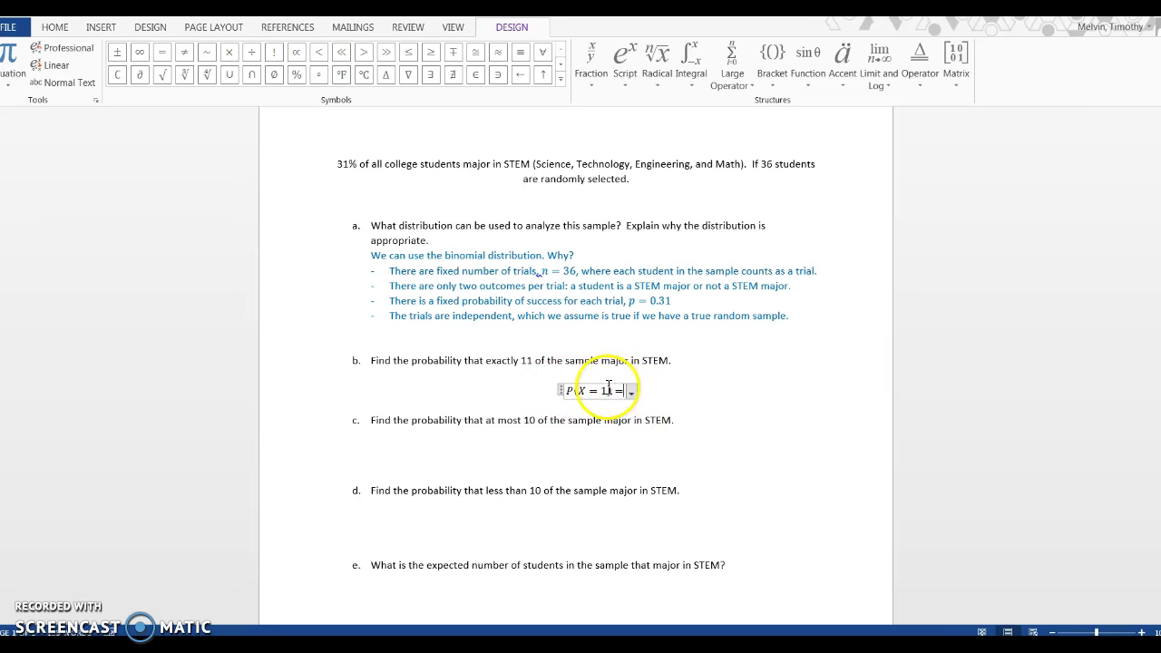
left_click(606, 390)
type("1")
left_click(667, 396)
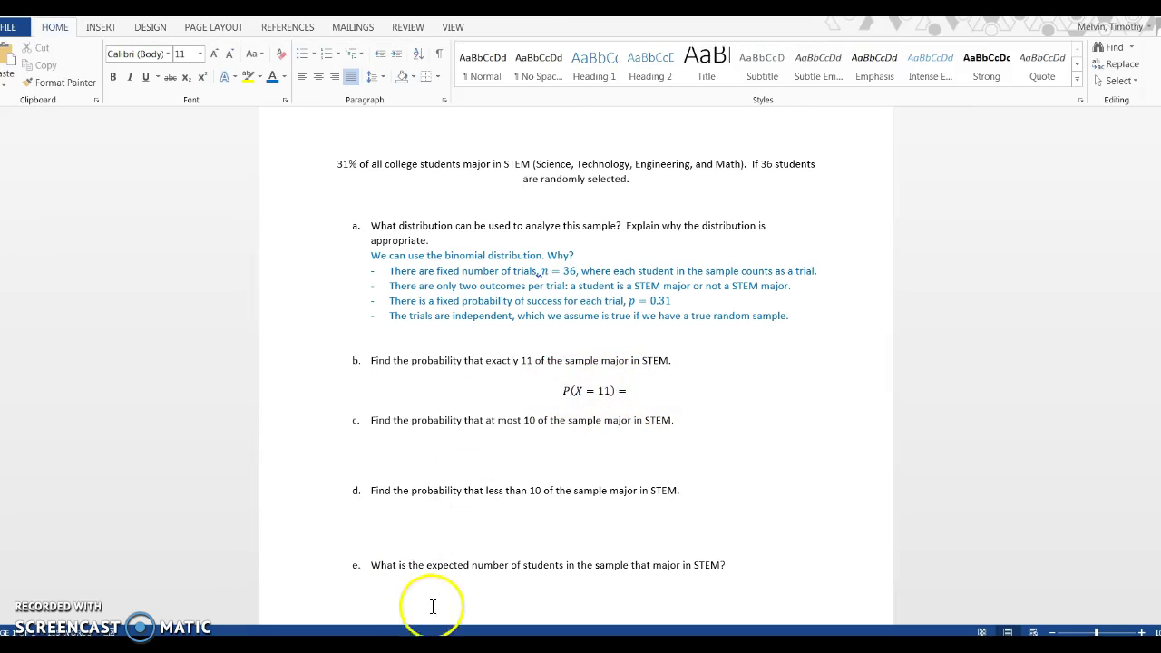
- Read P(X = 11) = 0.1429 from GeoGebra's binomial table, then go back to Word
key("alt+Tab")
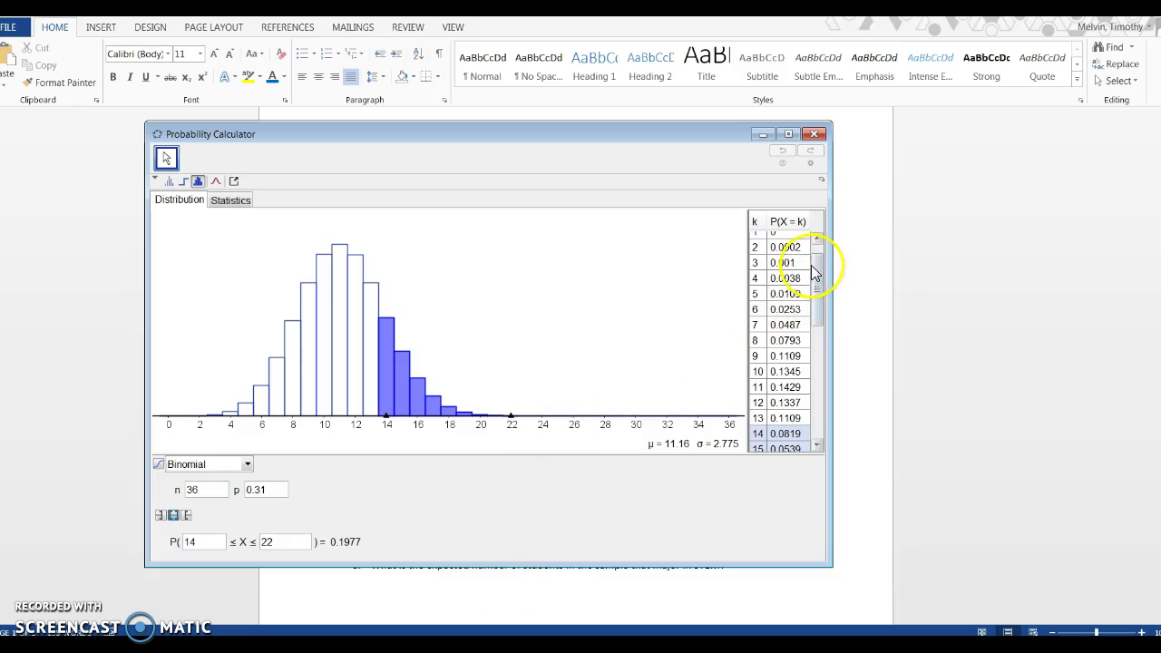
left_click_drag(815, 261, 818, 277)
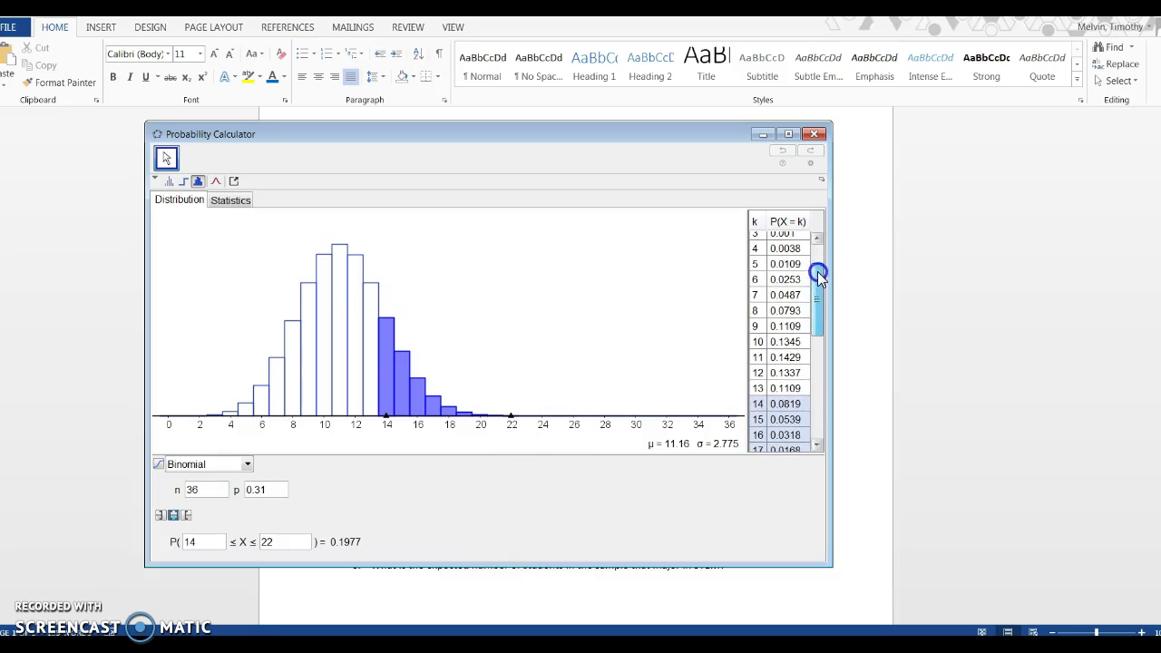
left_click(796, 357)
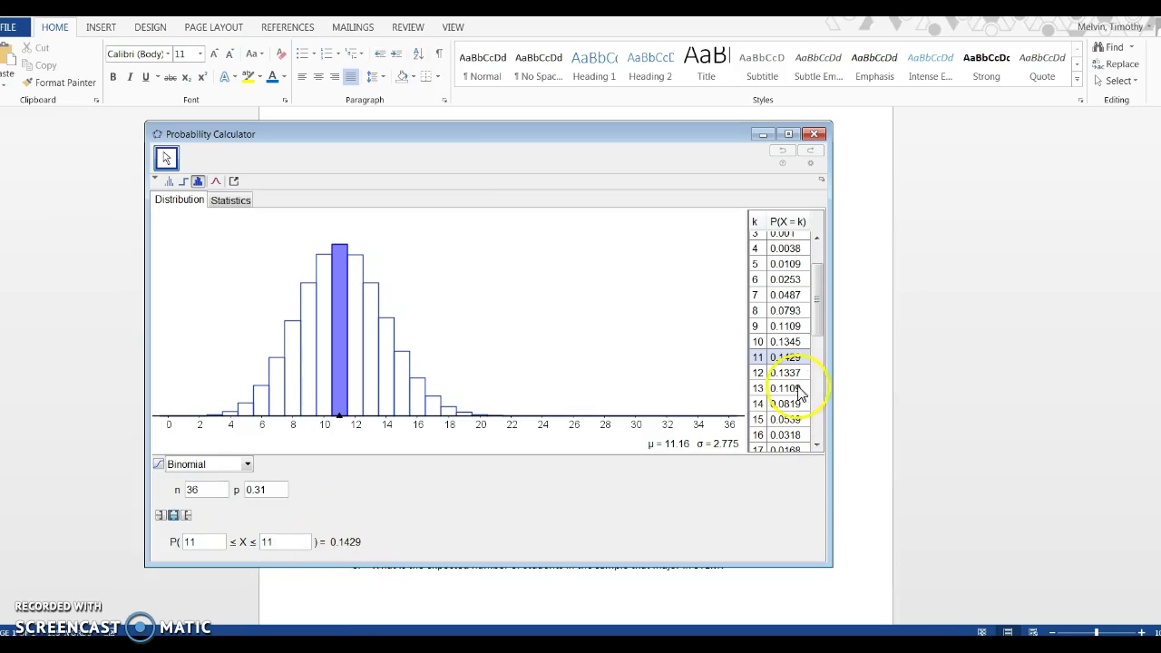
left_click(873, 369)
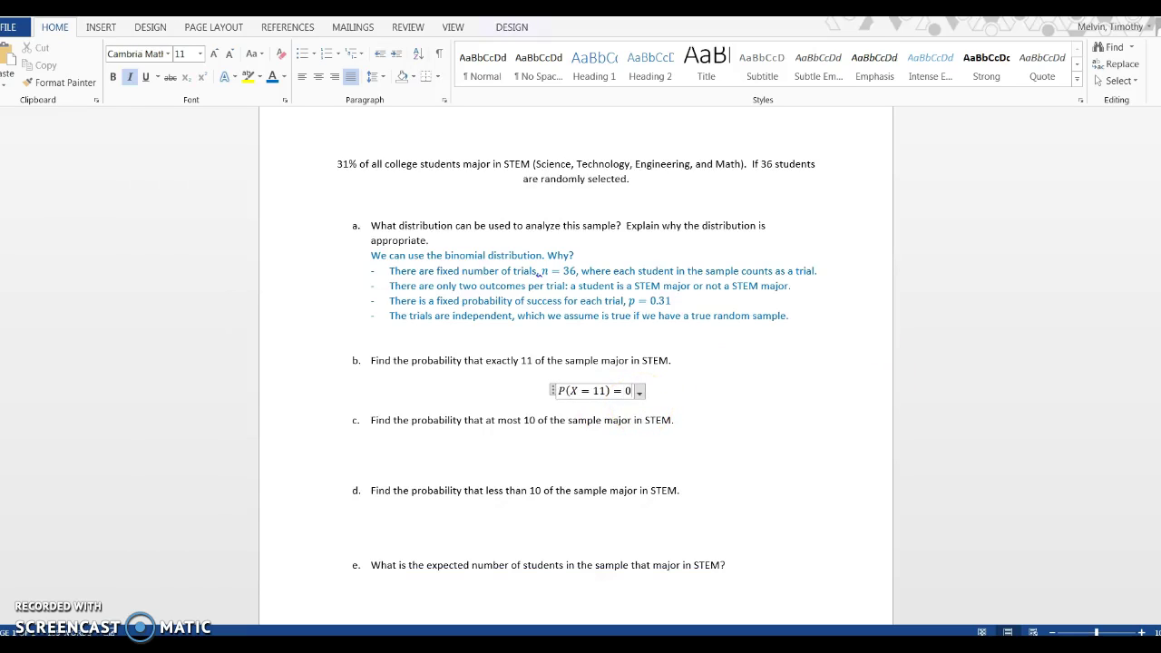
- Enter 0.1429 as part b's answer and move down to question c
type("0.1429")
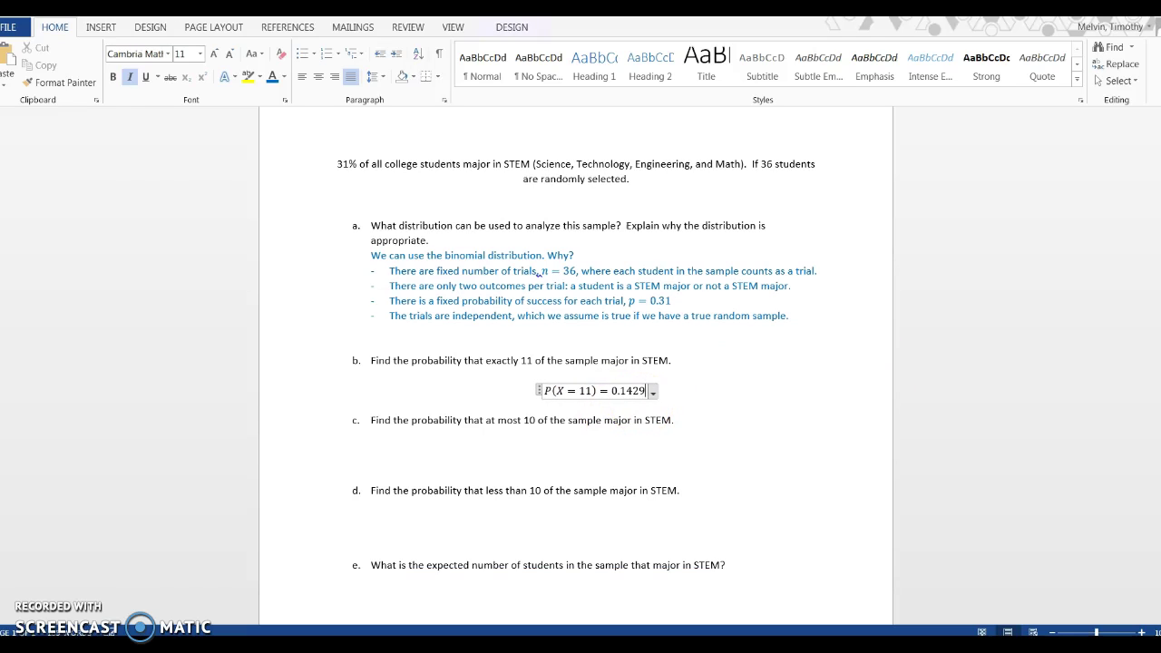
double_click(501, 360)
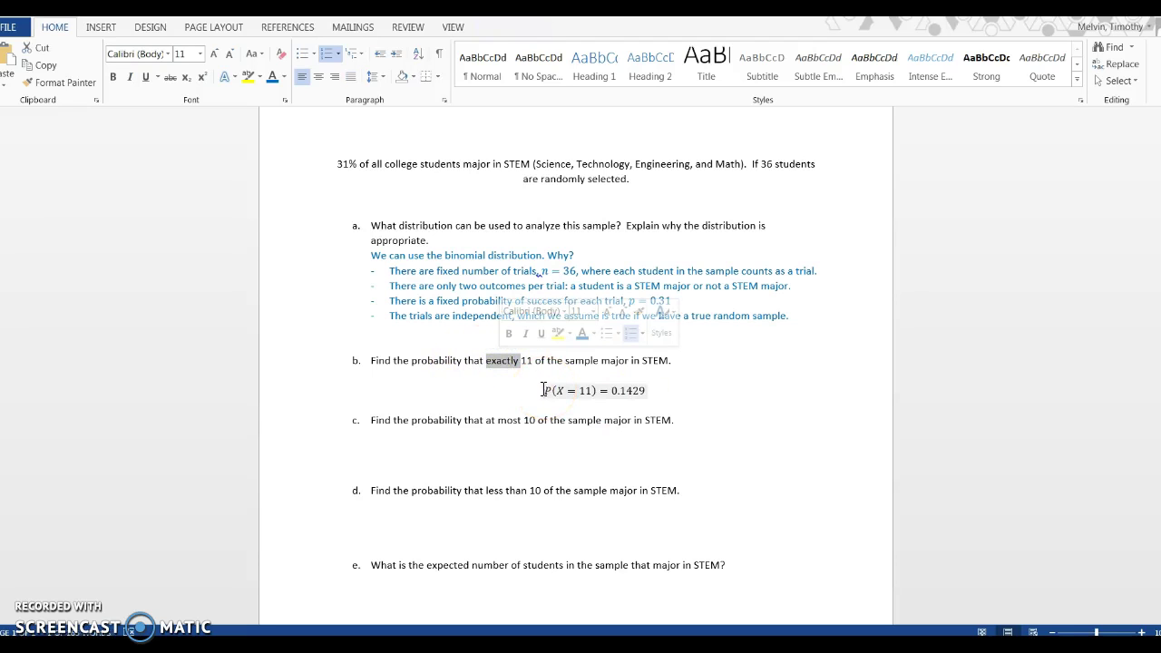
left_click(490, 442)
scroll(418, 399, "down", 1)
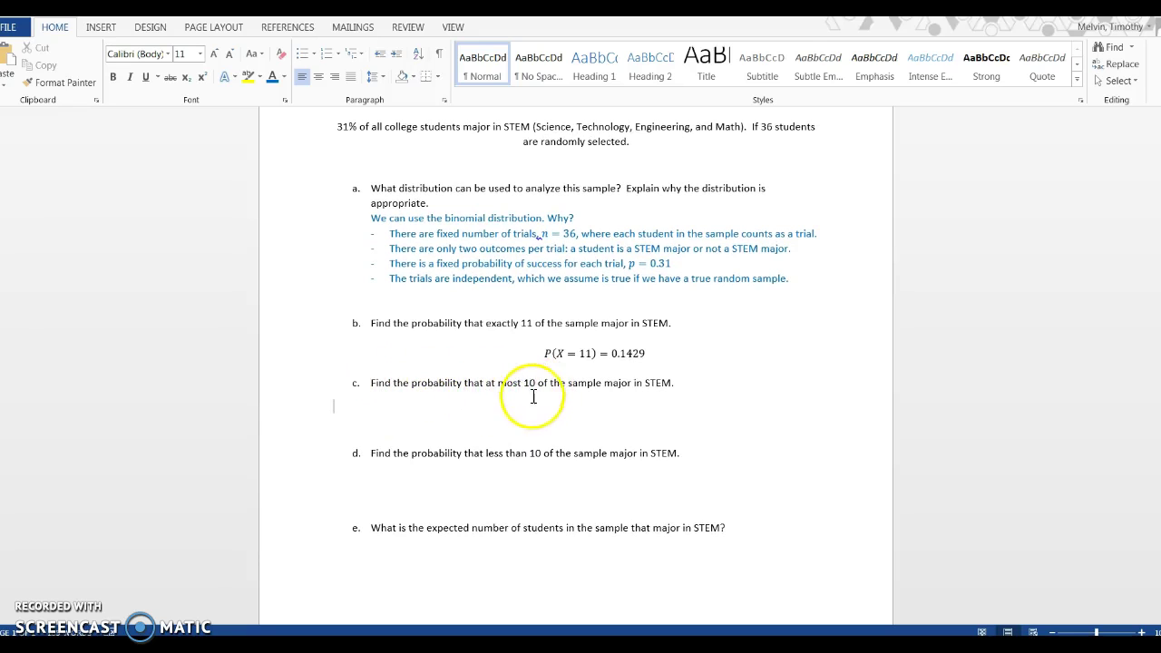
- Insert the equation P(X ≤ 10) = under question c
key("alt+equal")
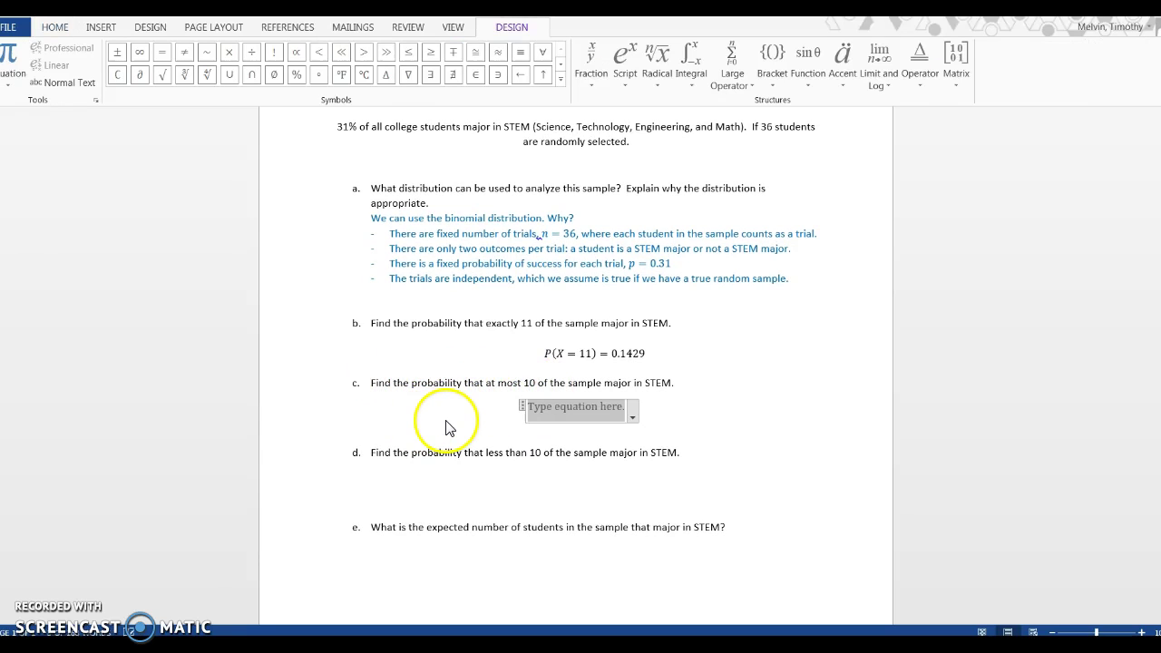
type("P(X ≤ 10")
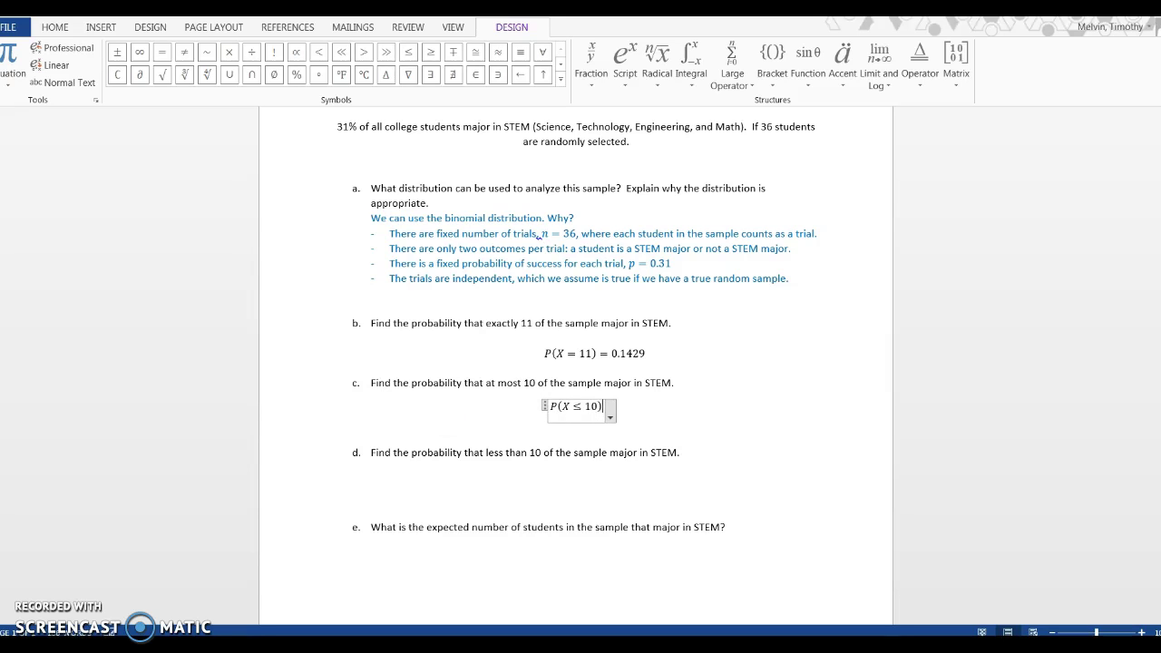
type("=")
left_click(445, 420)
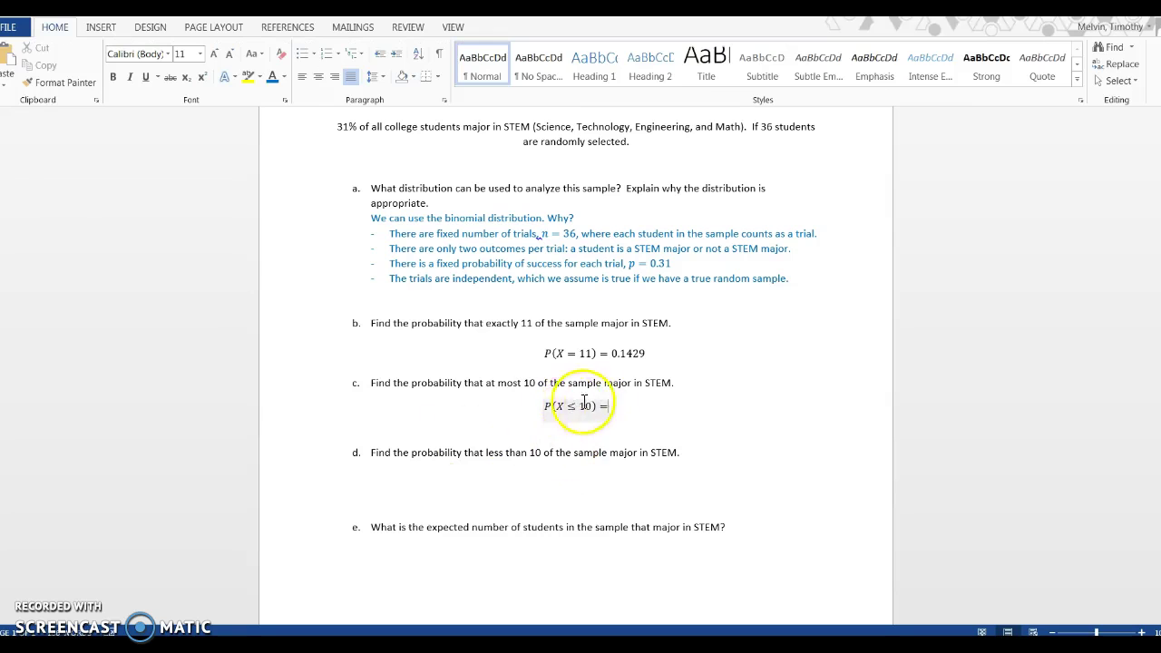
left_click(546, 413)
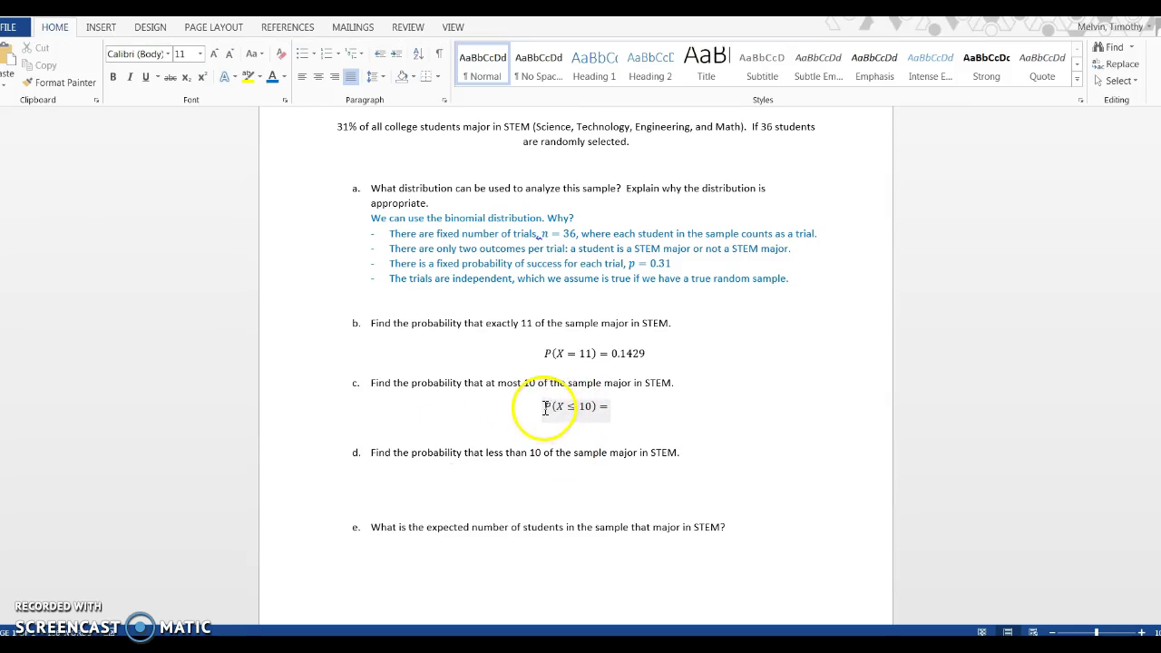
key("alt+Tab")
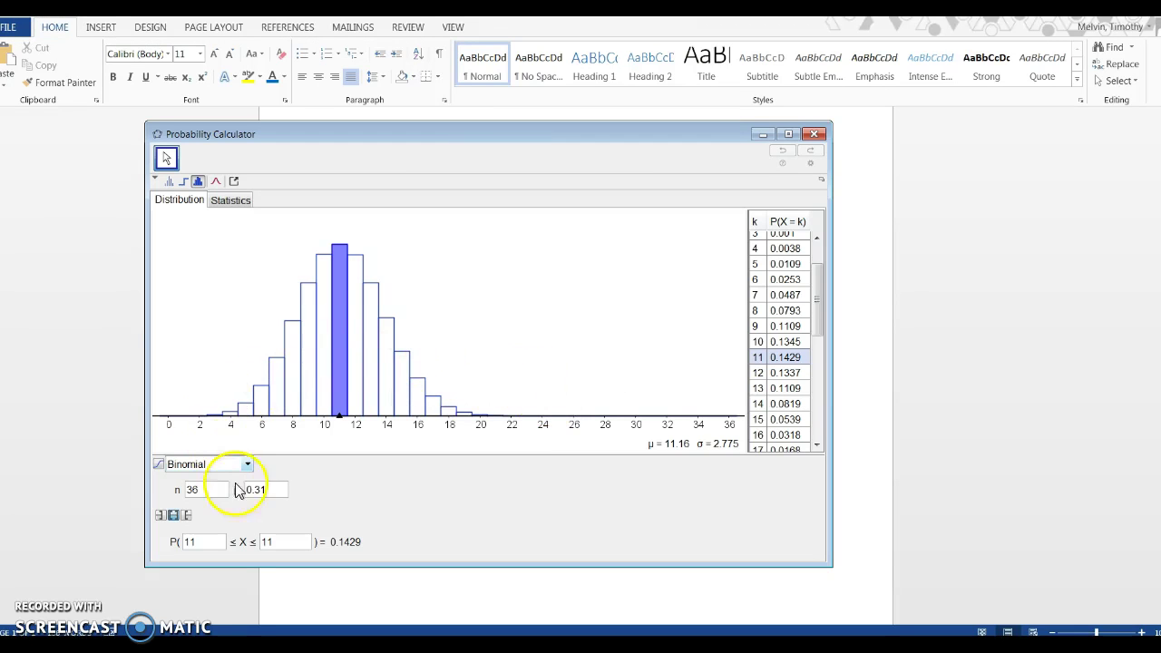
- Use a left-sided probability with upper bound 10, giving P(X ≤ 10) = 0.4148
left_click(159, 515)
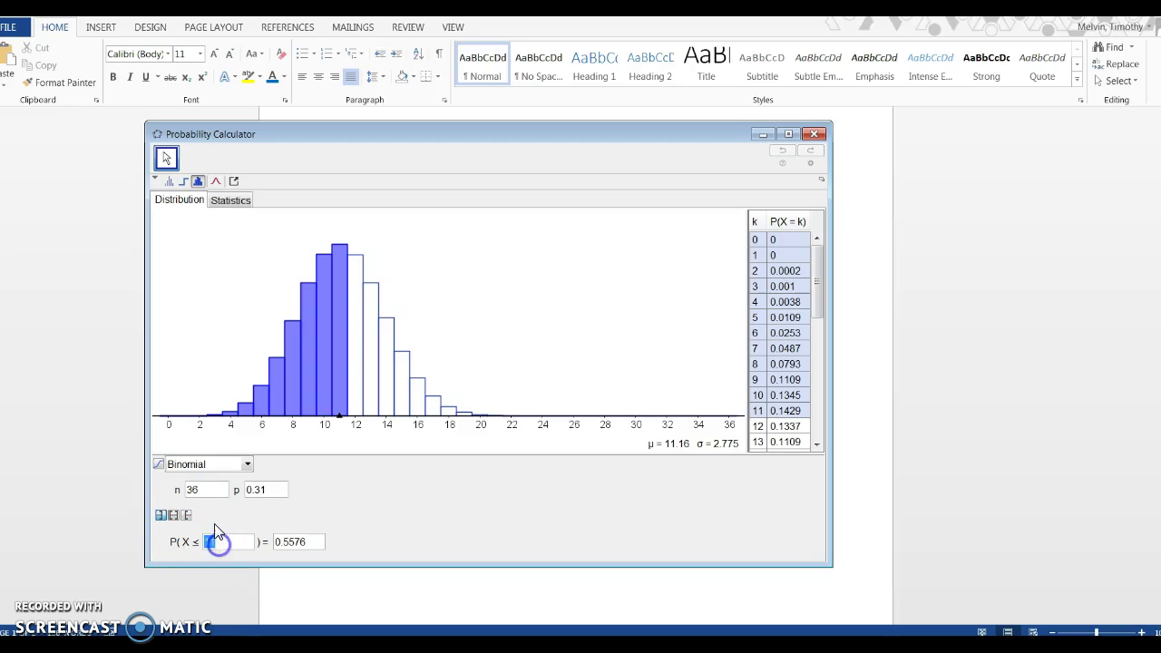
key("Return")
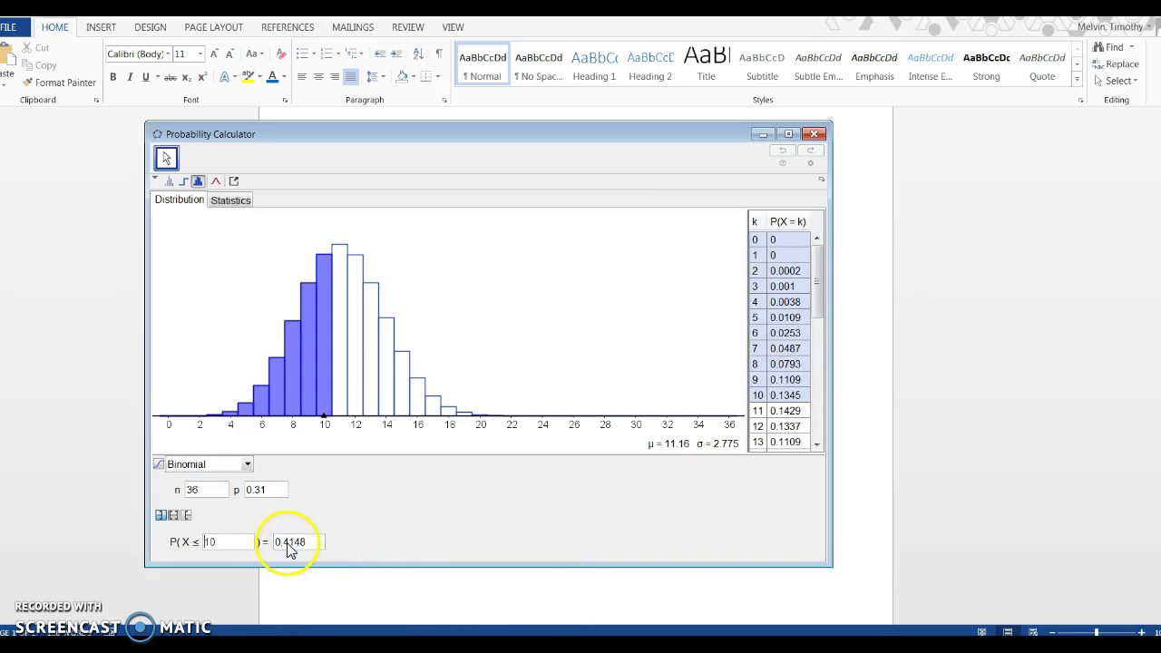
- Enter 0.4148 as the answer in part c's equation
left_click(363, 603)
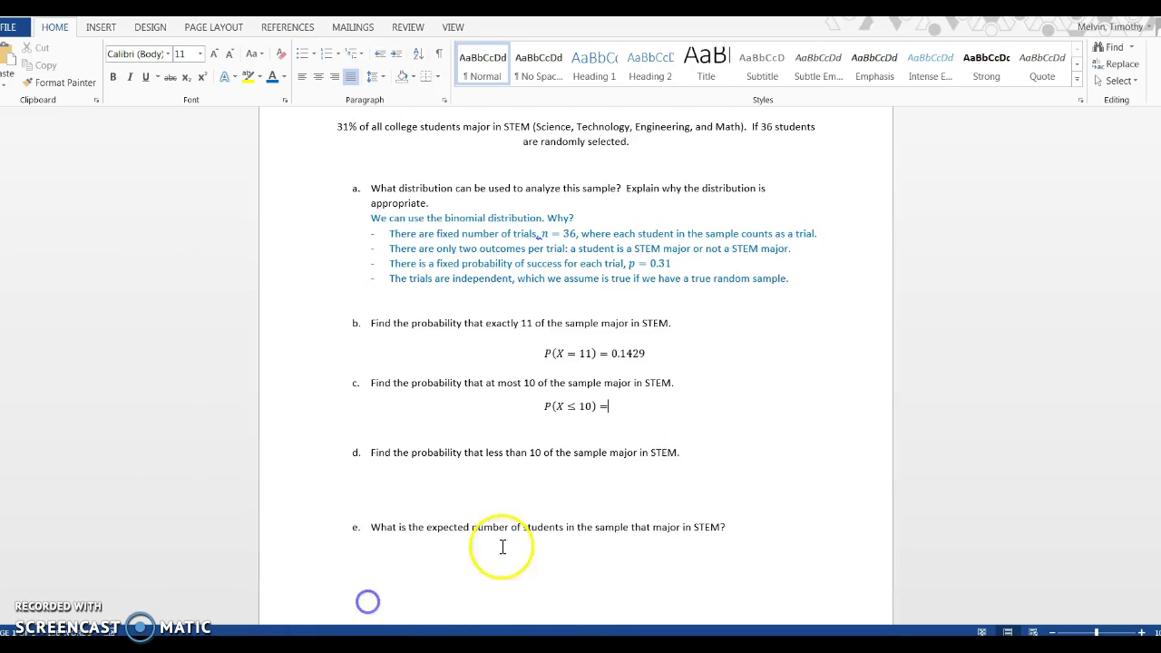
type("0.")
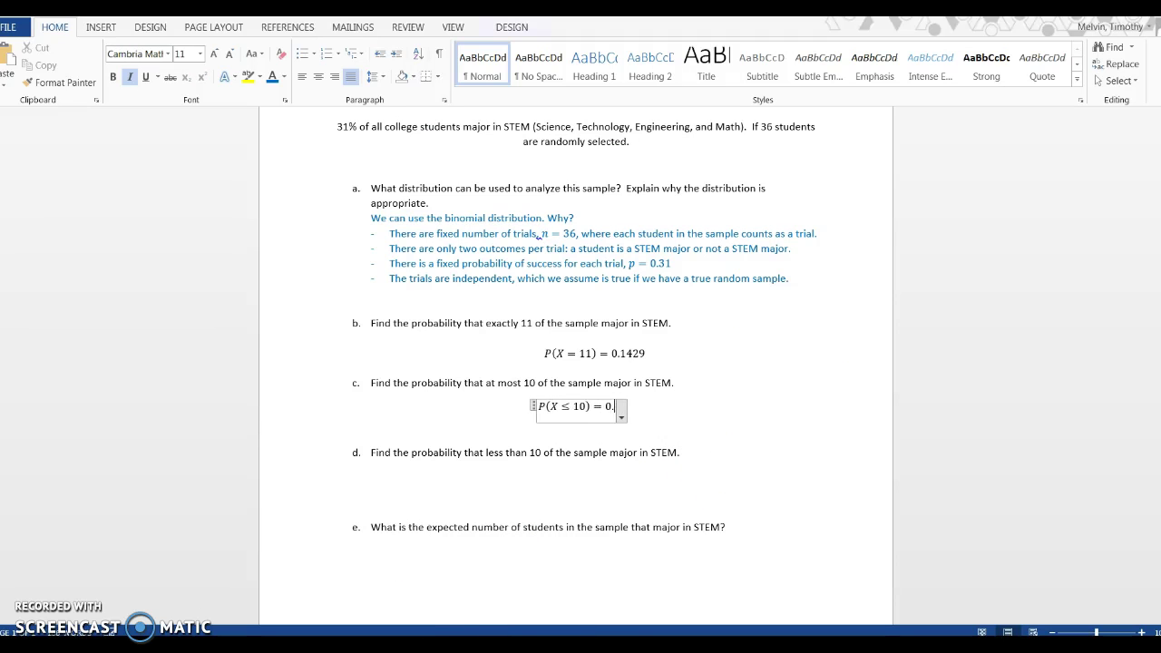
type("4148")
left_click(683, 496)
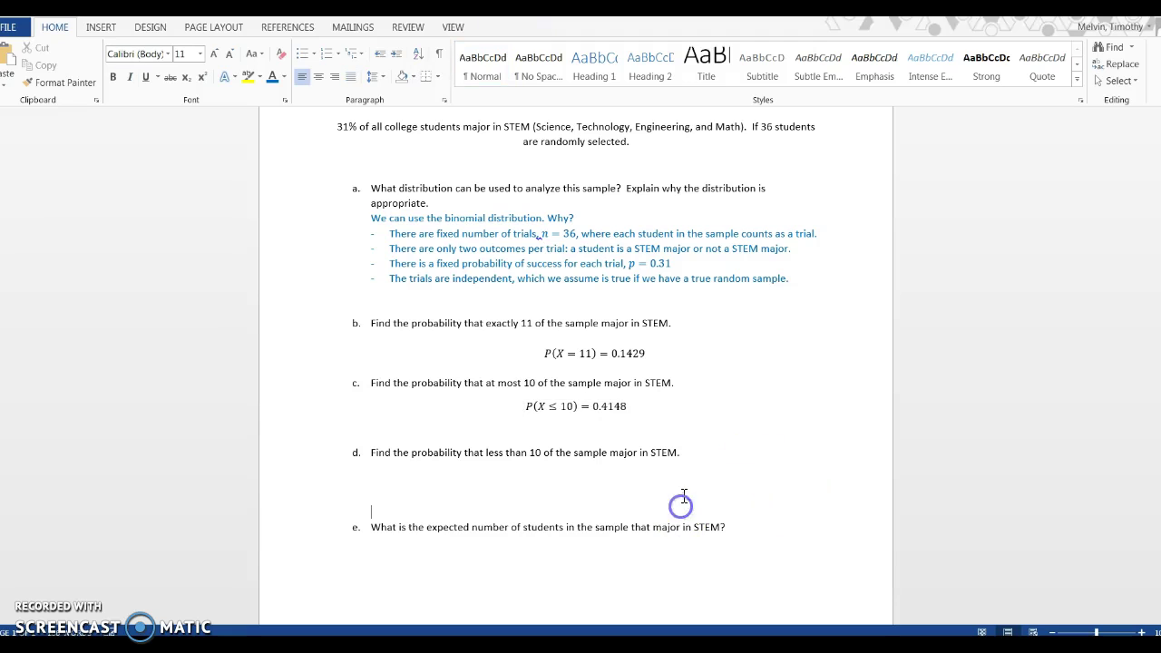
- Start the equation P(X < 10) = under question d
left_click(406, 441)
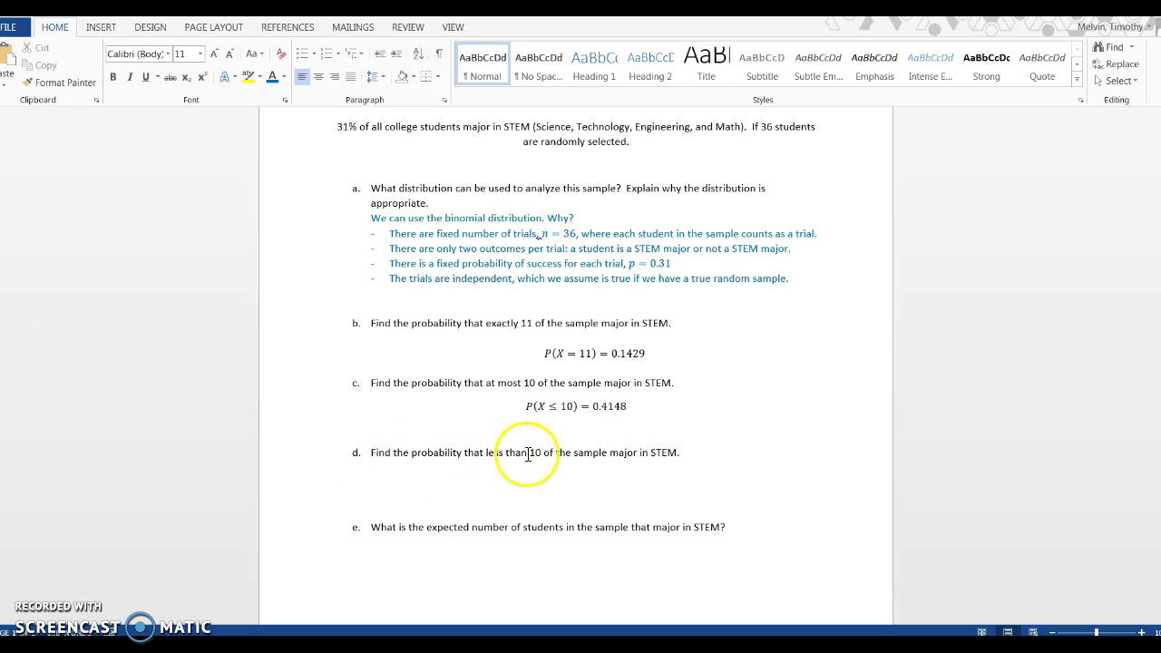
left_click(510, 488)
key("alt+equal")
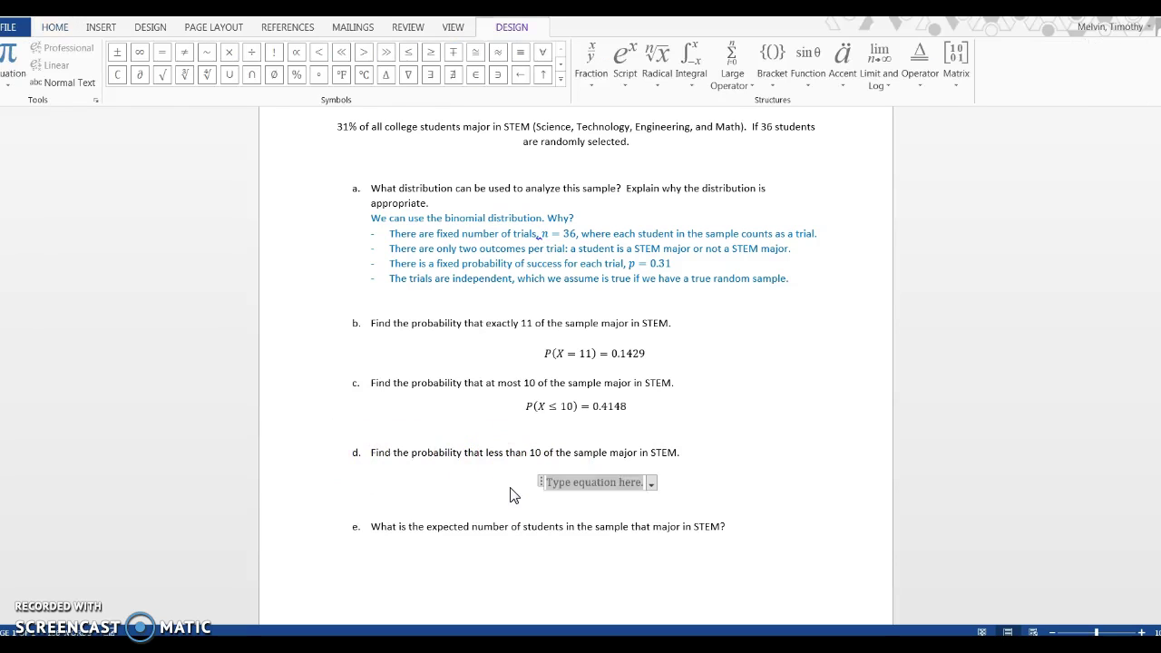
type("P(X < 10) =")
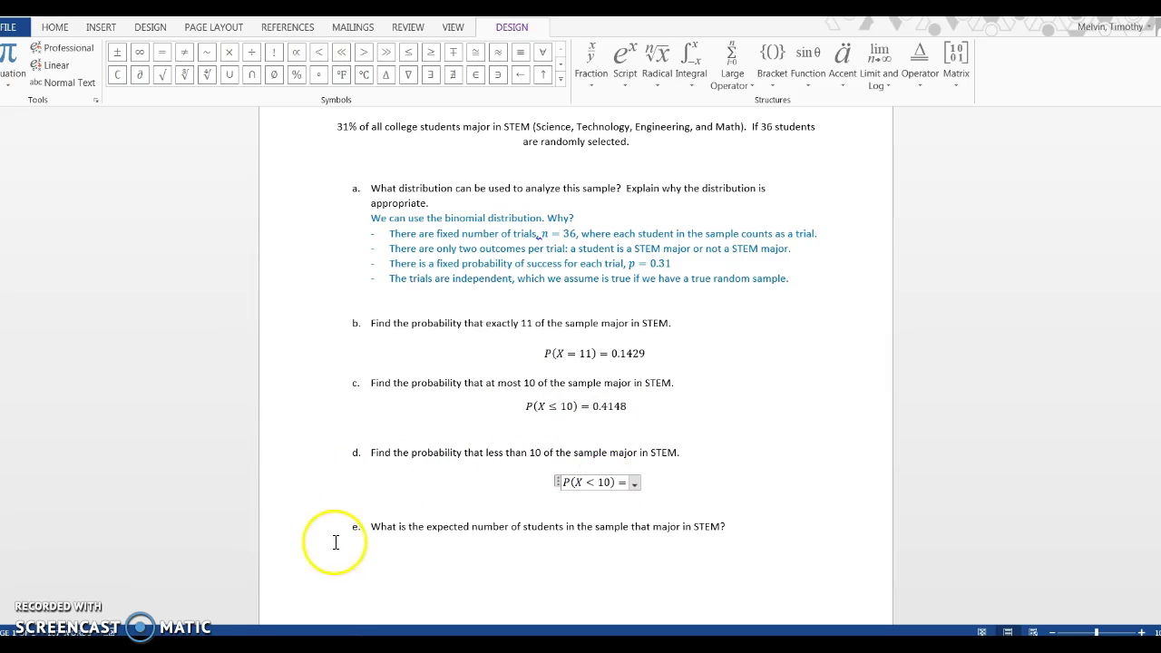
key("alt+Tab")
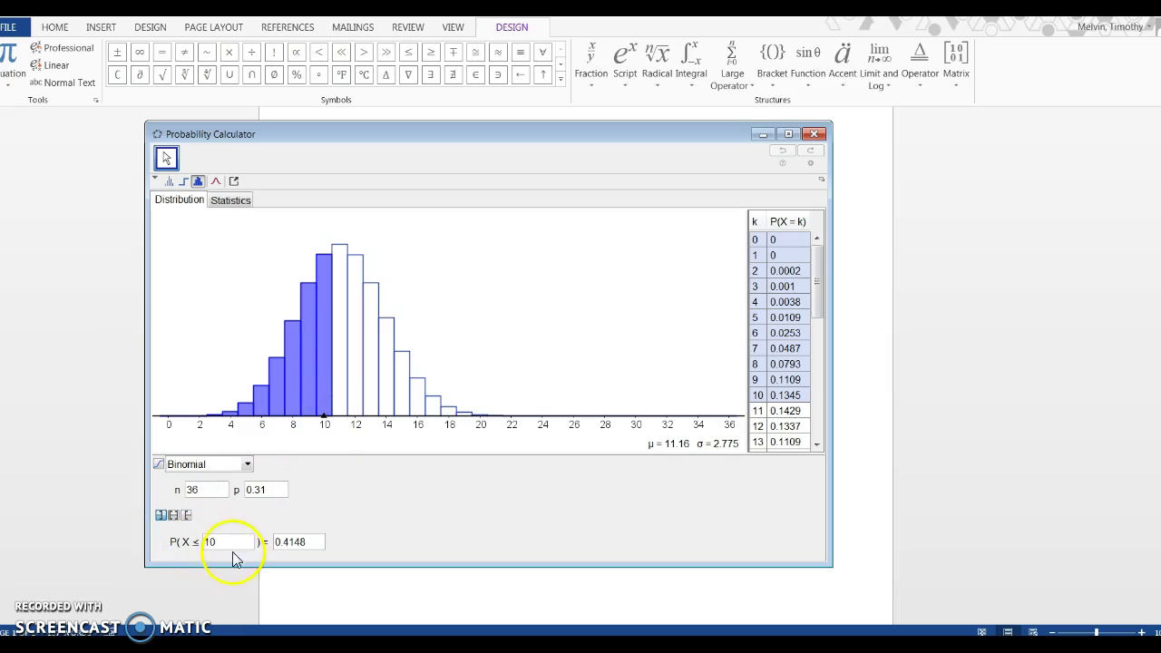
- Change the upper bound from 10 to 9 to get P(X ≤ 9) = 0.2802, then return to Word
double_click(228, 544)
key("Return")
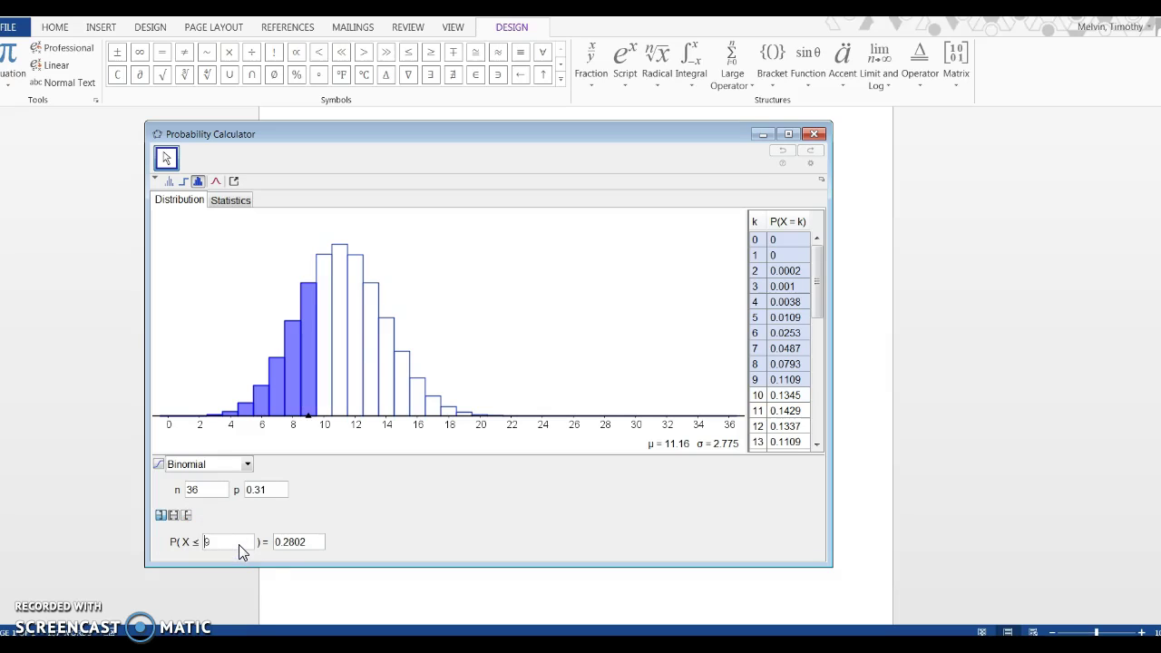
mouse_move(239, 544)
left_mouse_down()
mouse_move(263, 536)
mouse_move(228, 541)
left_mouse_up()
left_click(351, 596)
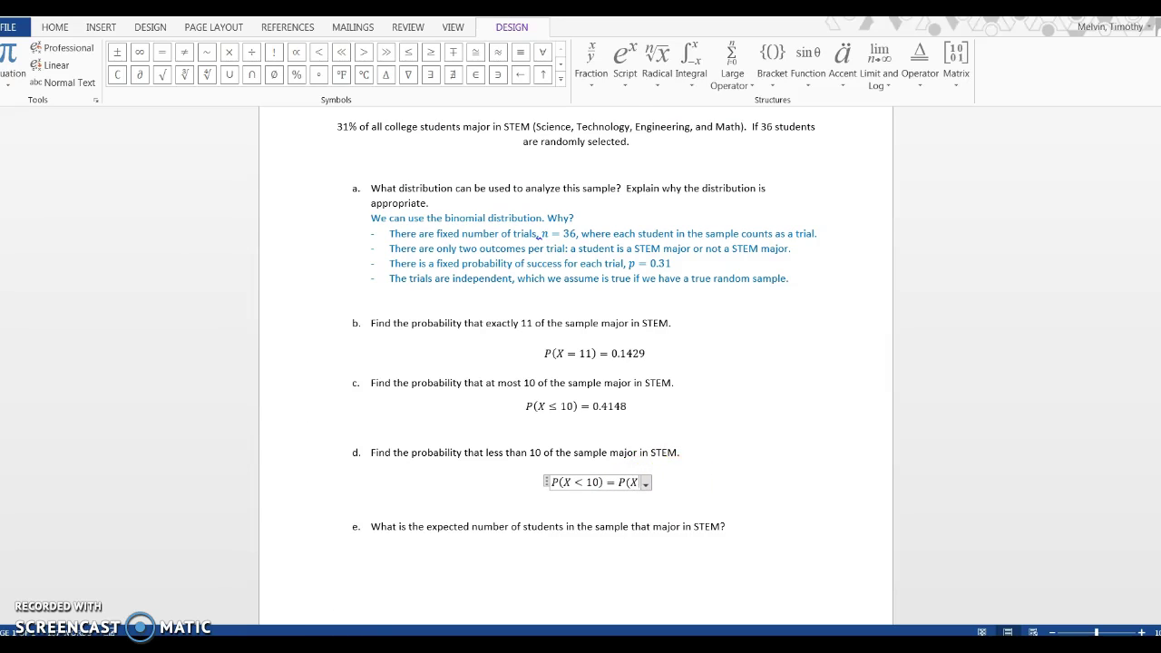
- Finish part d's equation as P(X < 10) = P(X ≤ 9) = 0.2802 and move down to part e
type("<=")
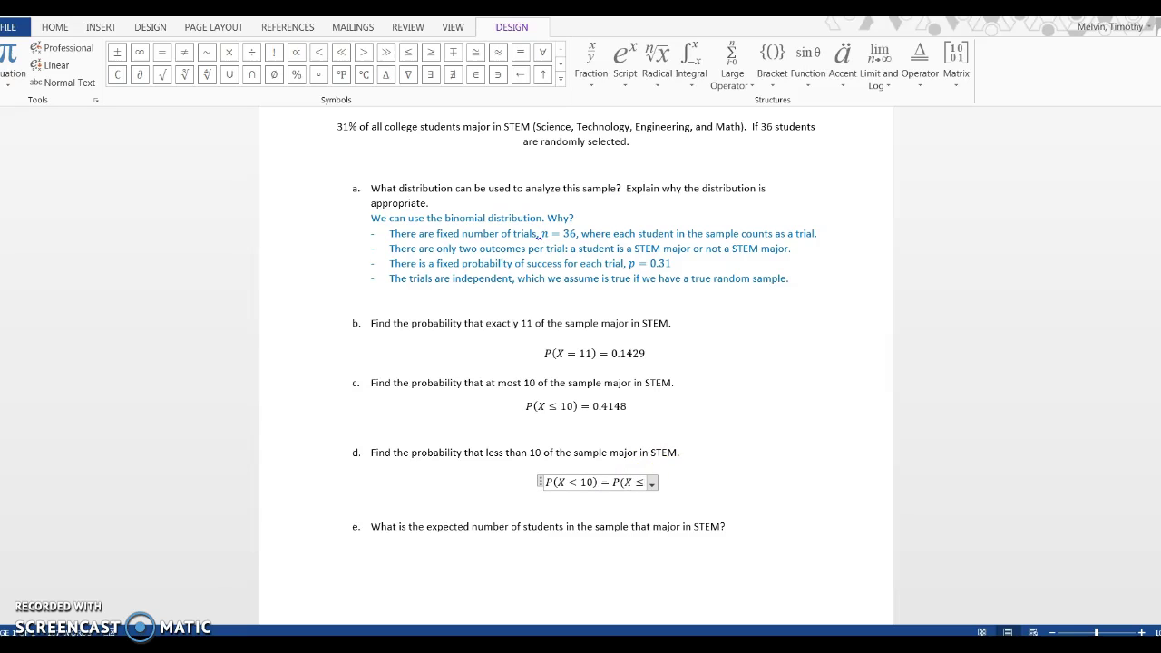
type("9")
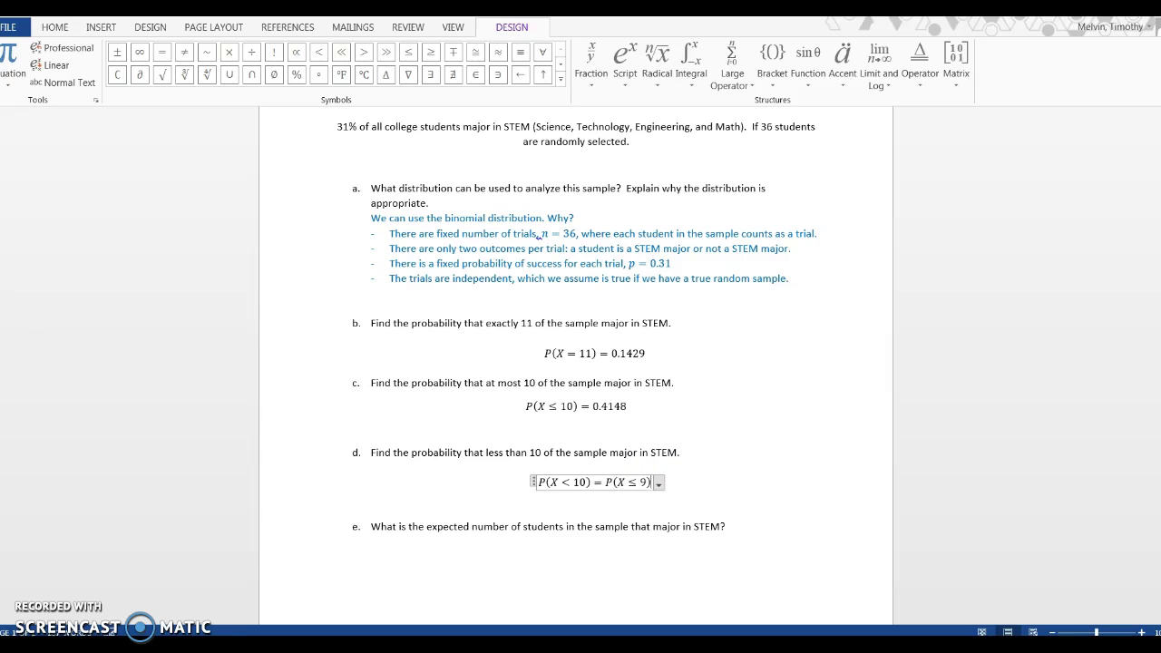
type("=")
key("alt+Tab")
key("alt+Tab")
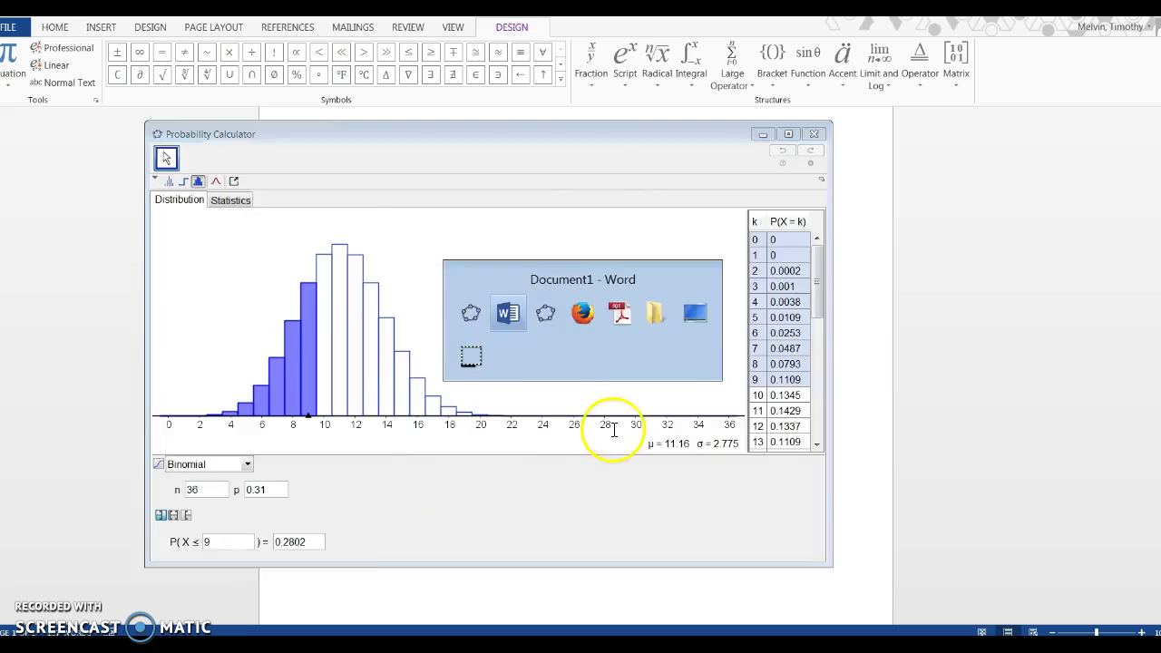
type("0.28")
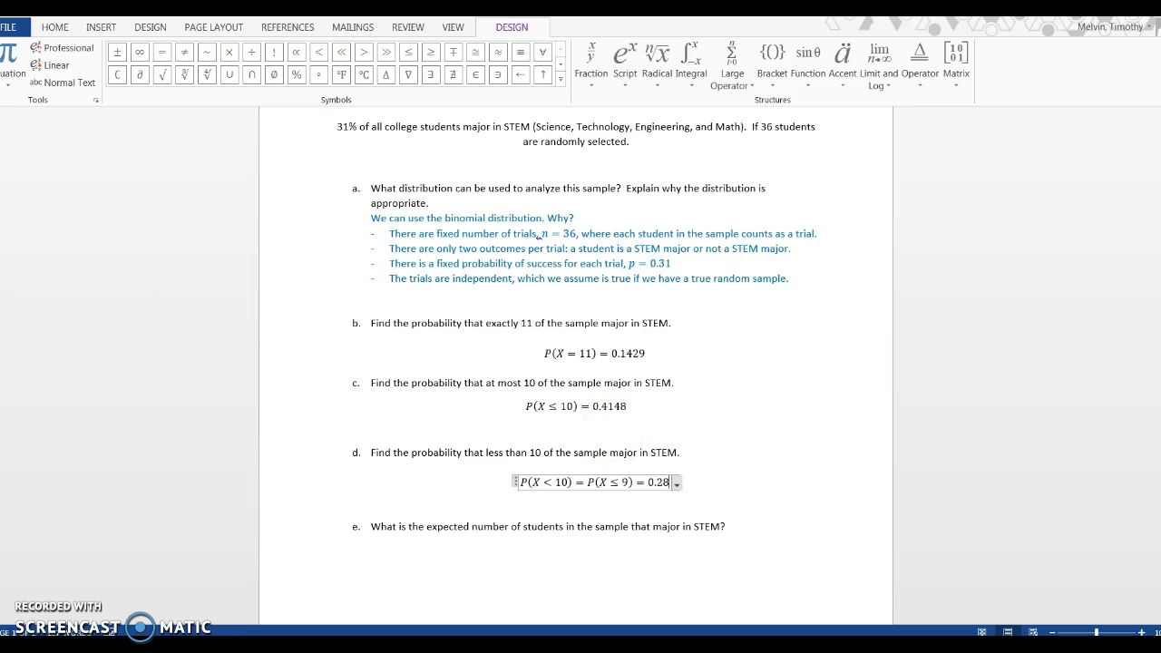
type("02")
left_click(614, 426)
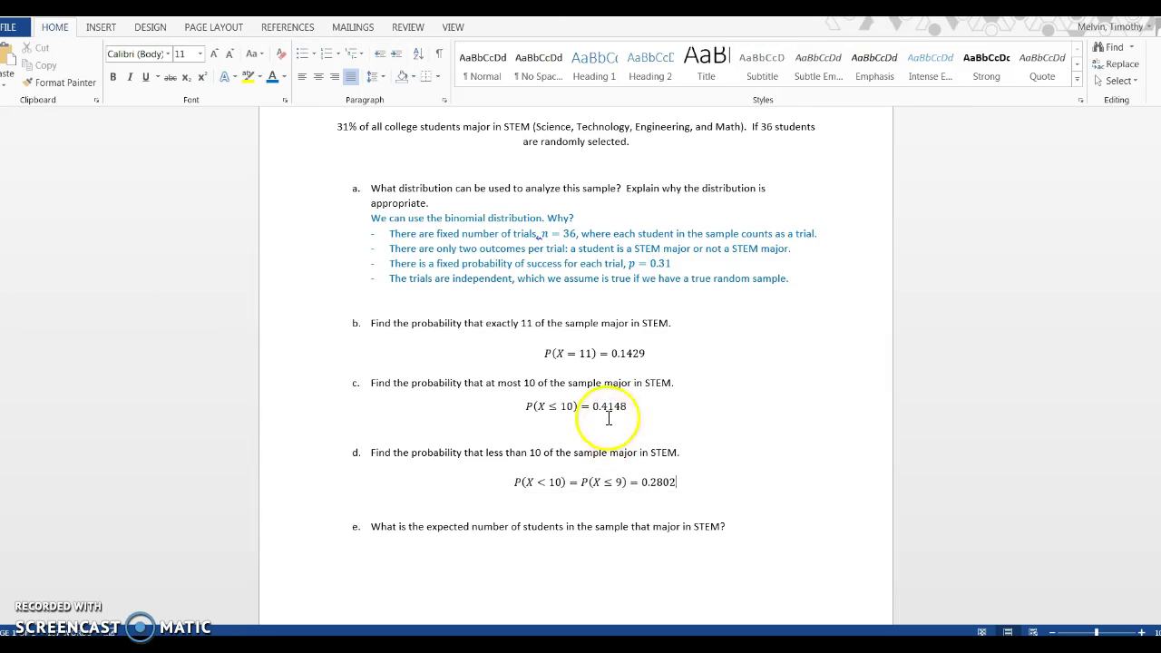
scroll(600, 386, "down", 2)
scroll(476, 372, "down", 1)
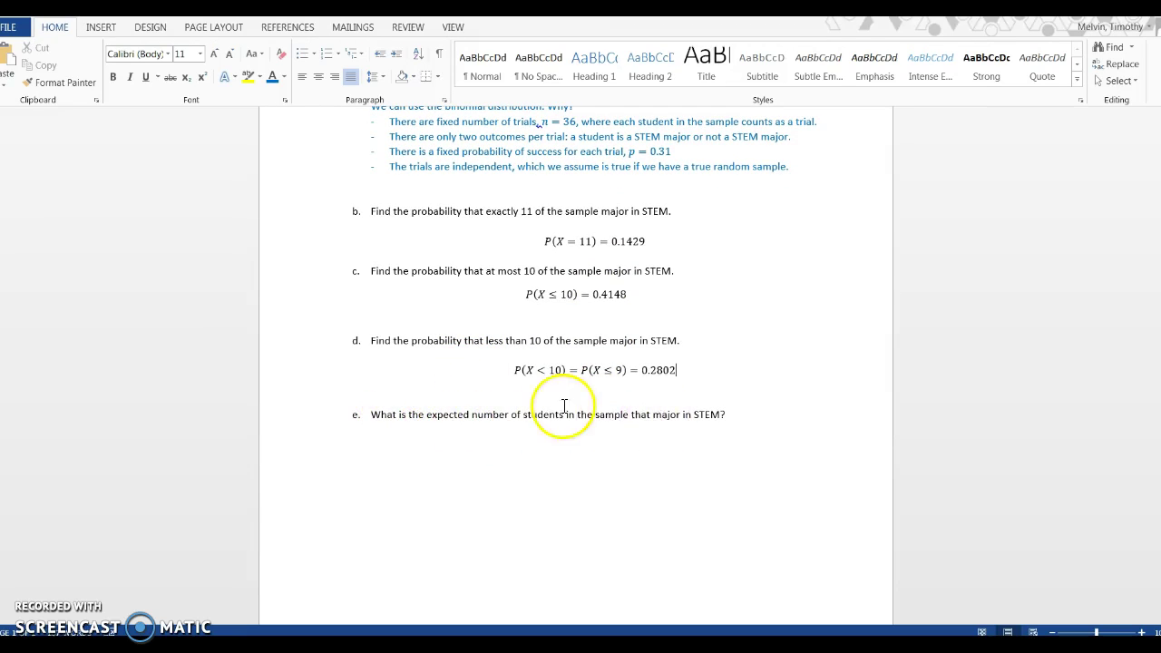
- Start part e with 'The expected value is' and the equation μ = n·p = 36·0.31
left_click(623, 445)
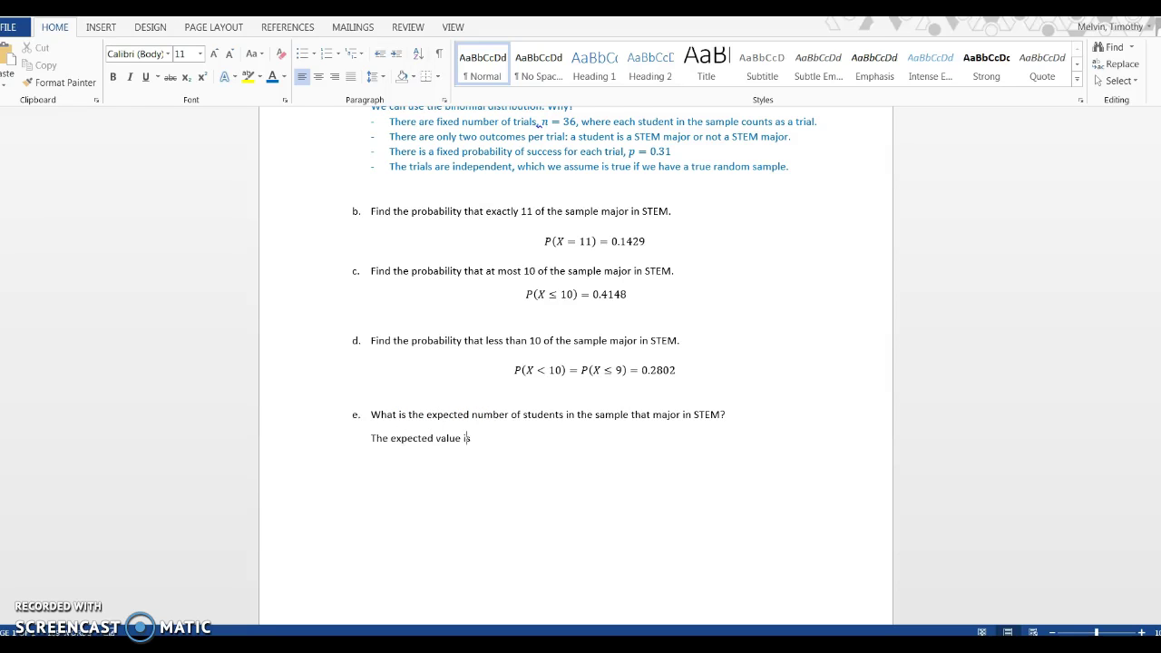
key("alt+equal")
type("\\m")
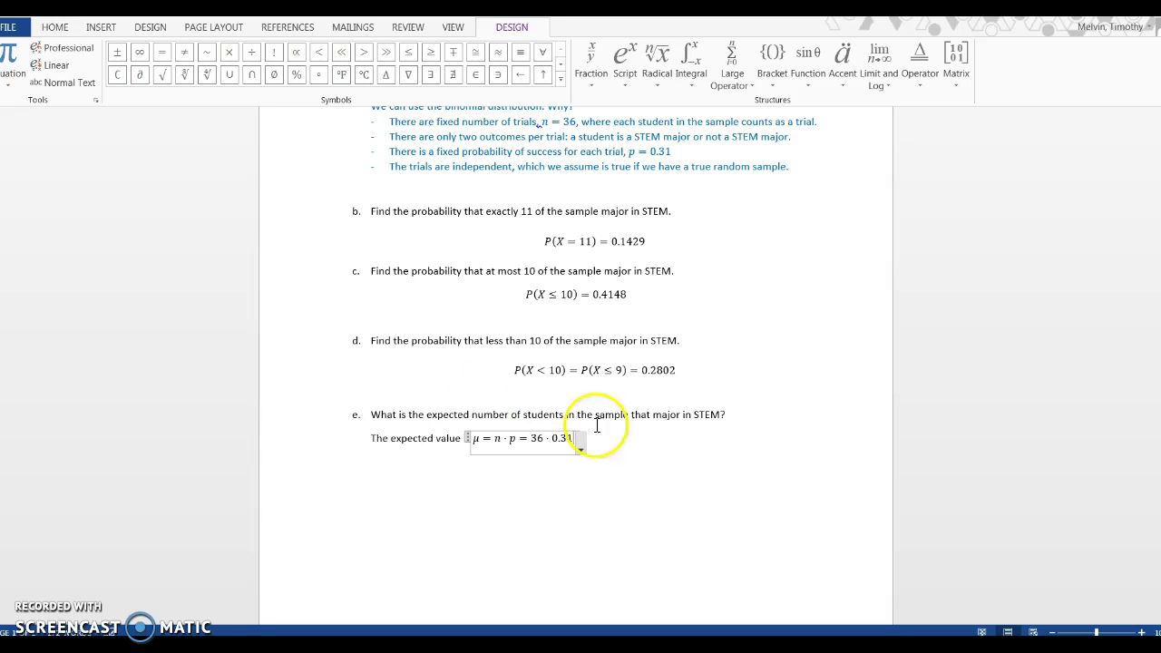
scroll(649, 417, "up", 2)
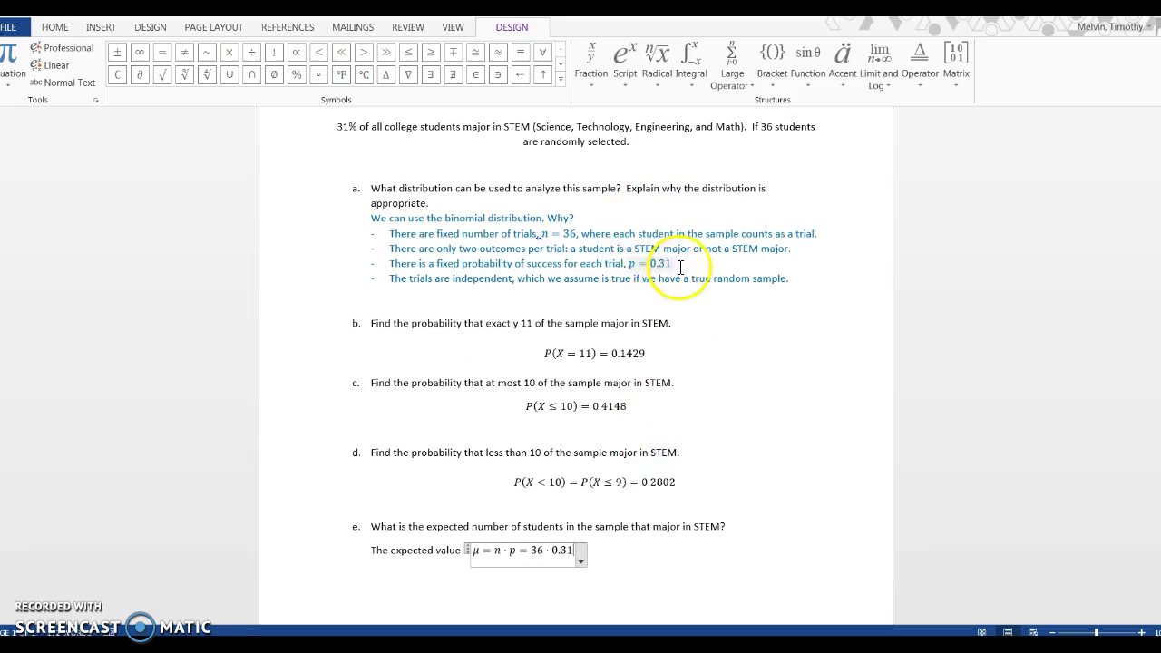
scroll(662, 302, "down", 1)
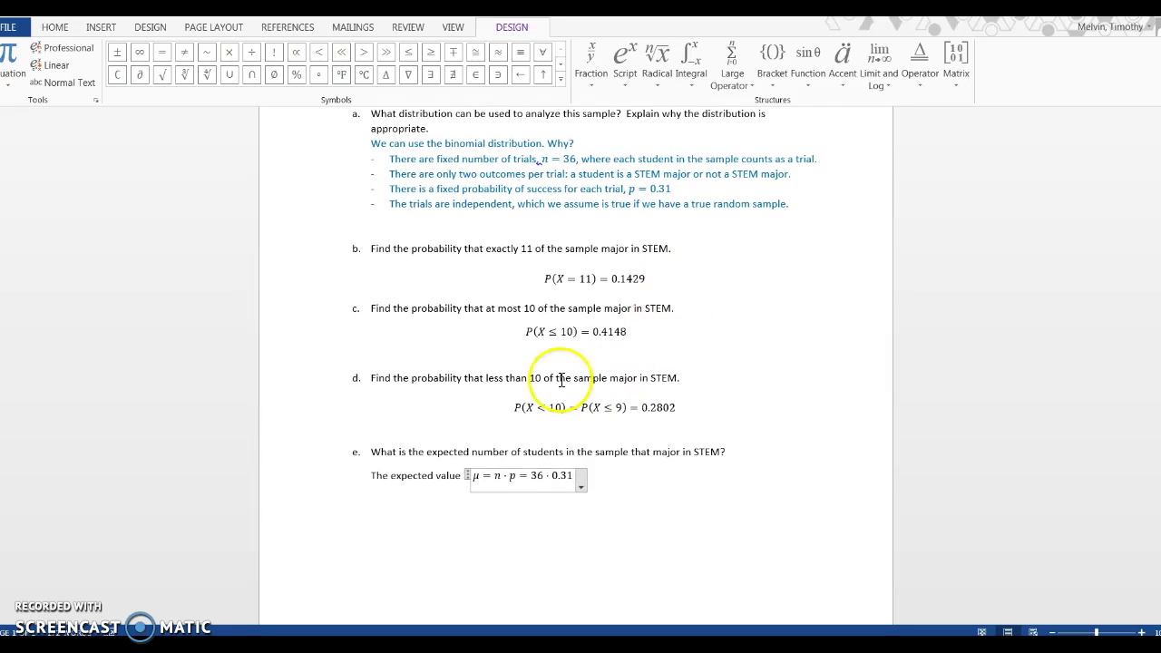
key("alt+Tab")
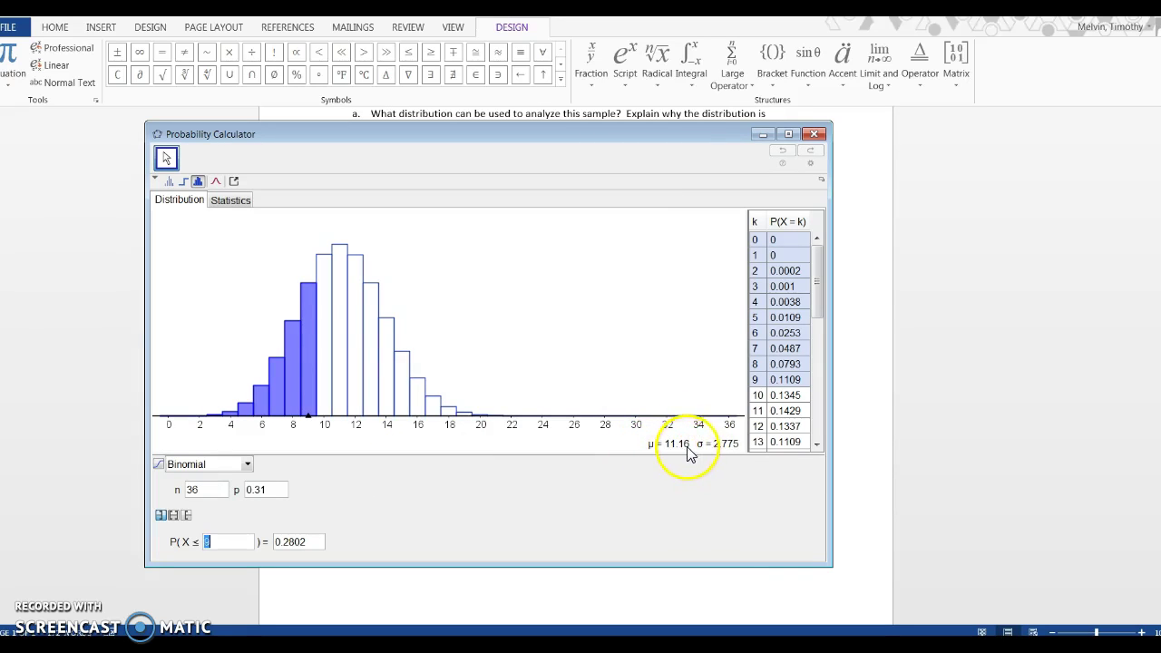
- End part e's expected-value equation with = 11.16, matching the calculator's mean
left_click(866, 432)
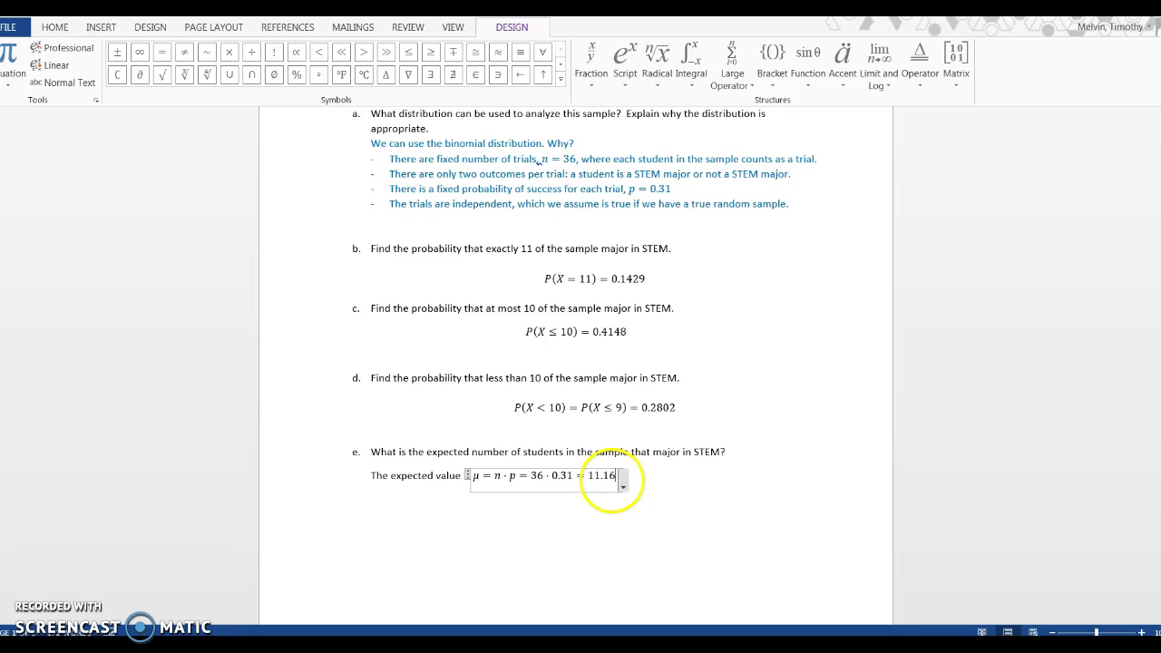
left_click(614, 482)
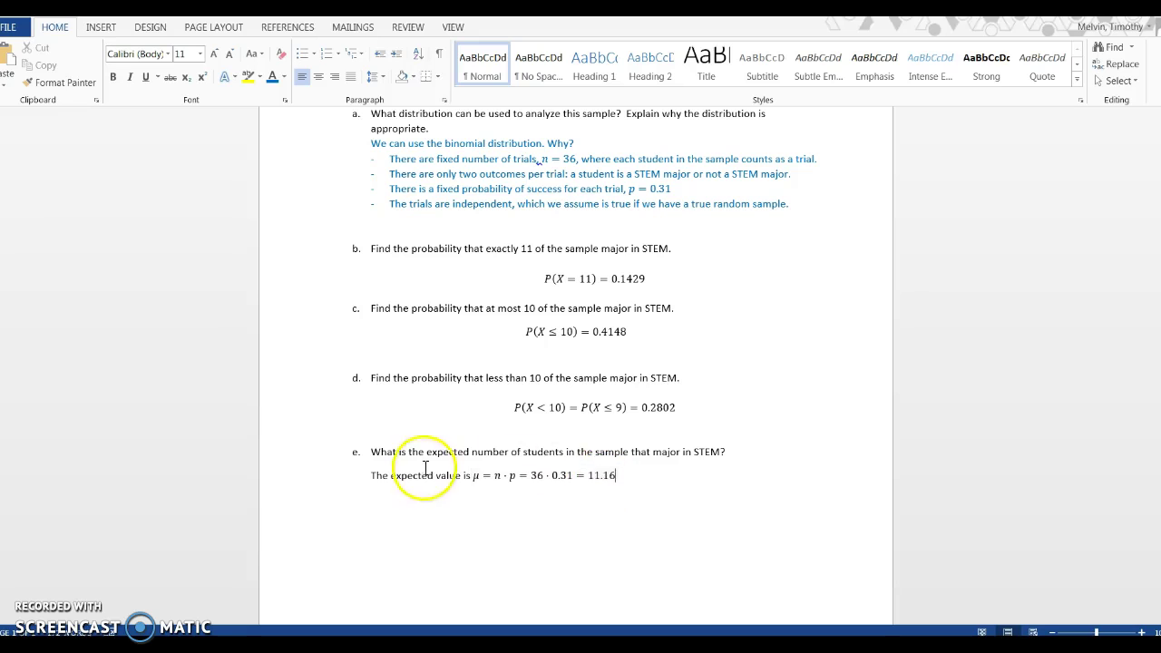
key("alt+Tab")
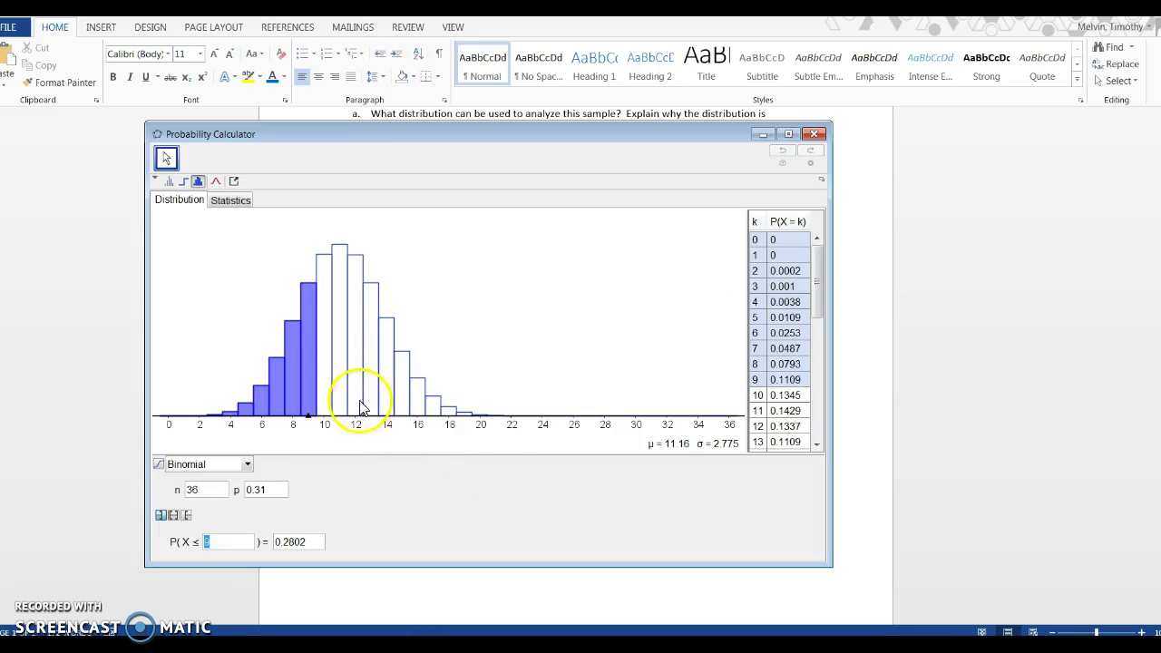
- Confirm in the Probability Calculator that P(X = 11) is 0.1429, then go back to the Word worksheet
left_click(778, 411)
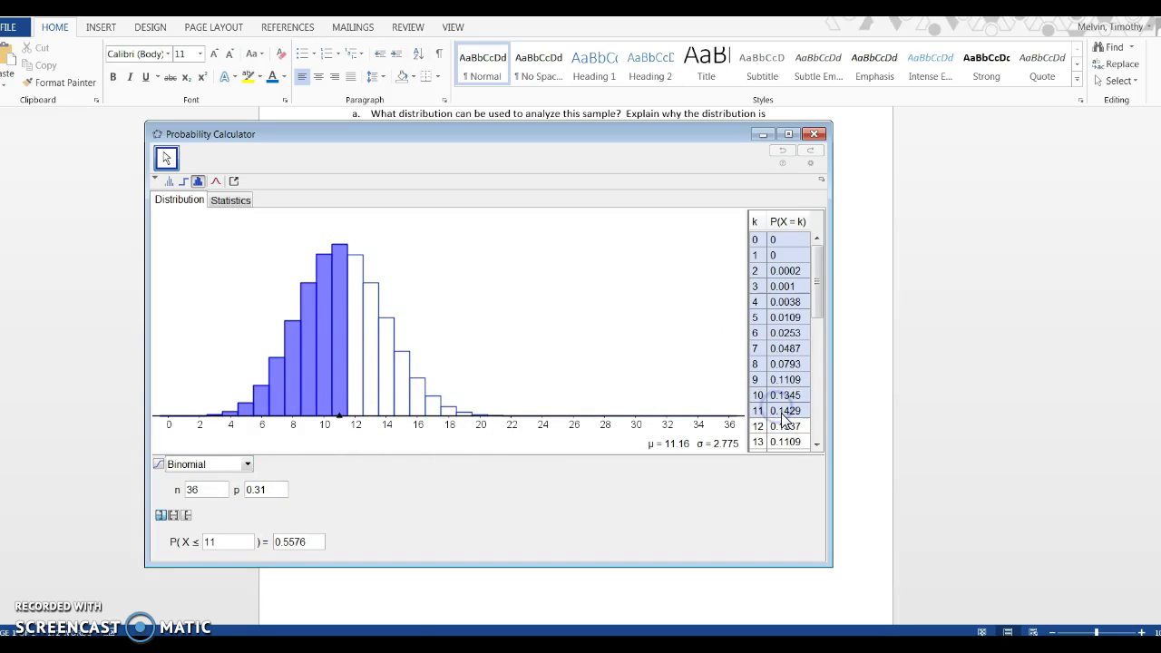
left_click(174, 514)
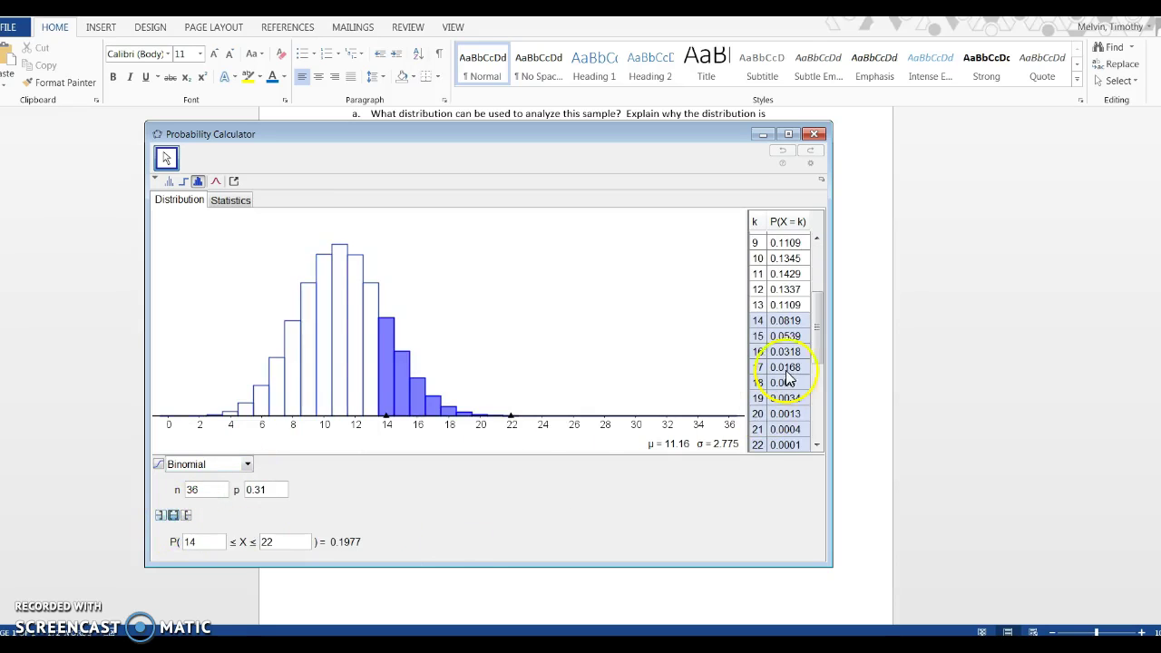
left_click(782, 273)
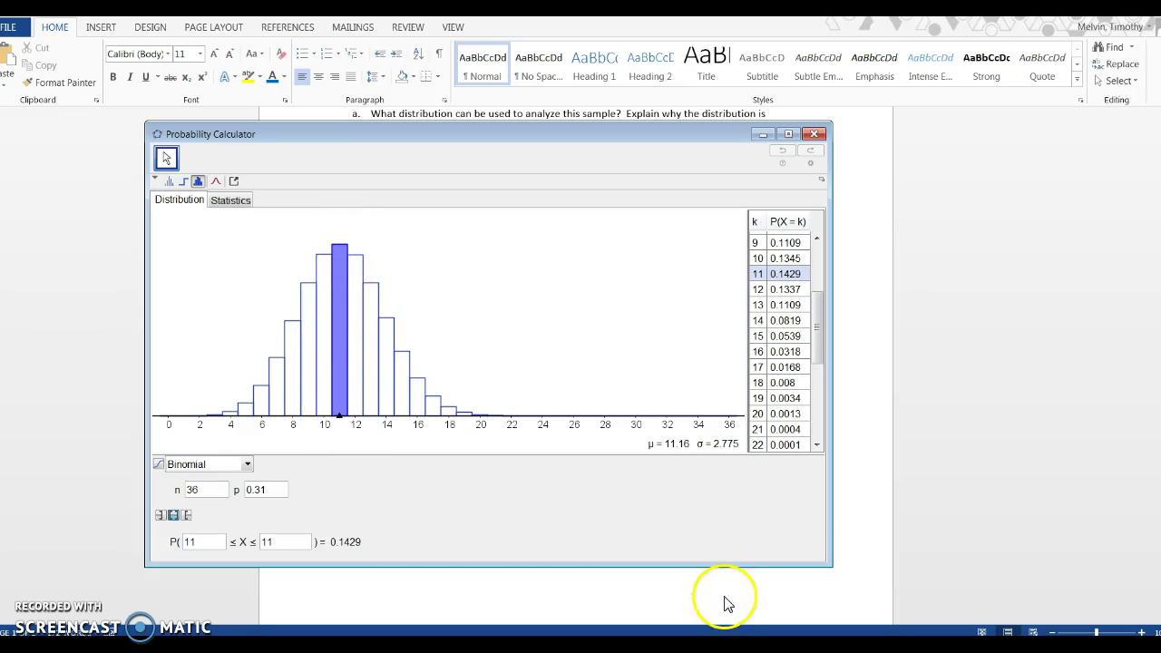
left_click(840, 549)
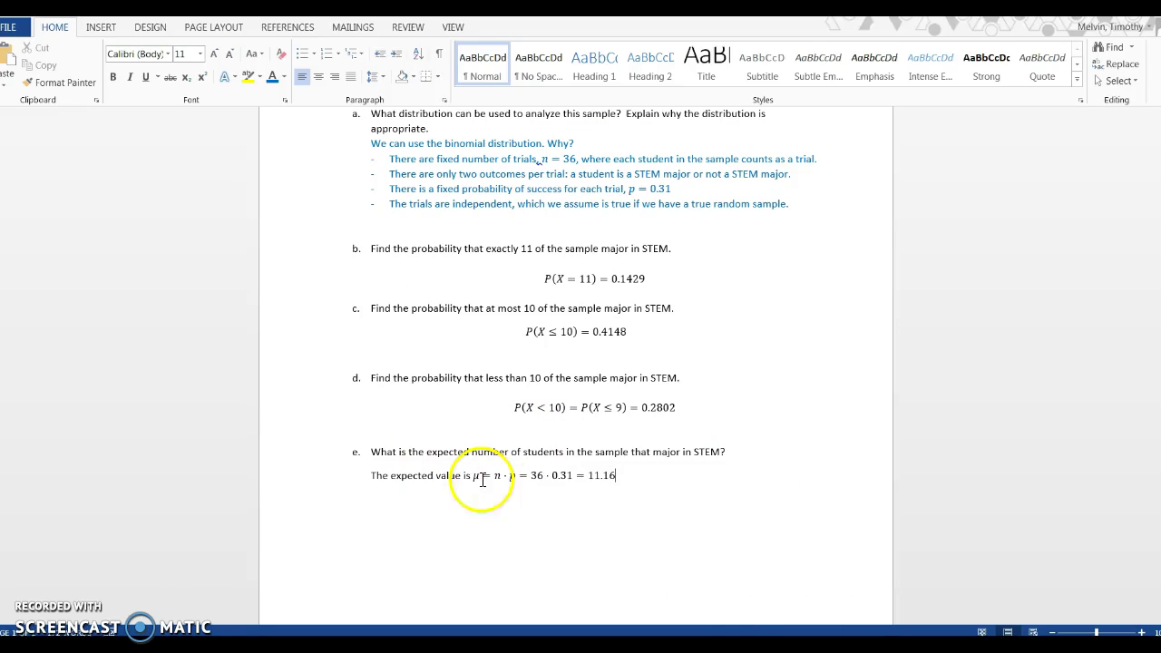